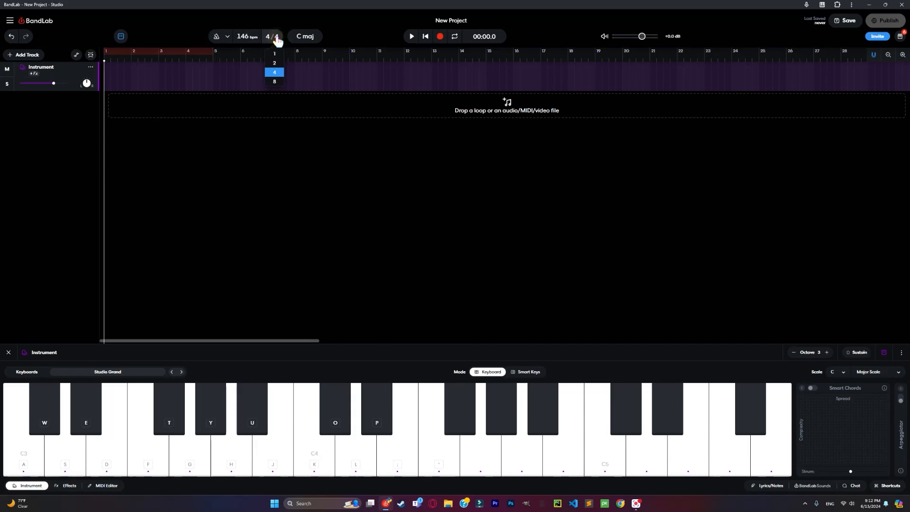
Step: Set the project tempo to 142 bpm and the key to B♭ minor
click(277, 37)
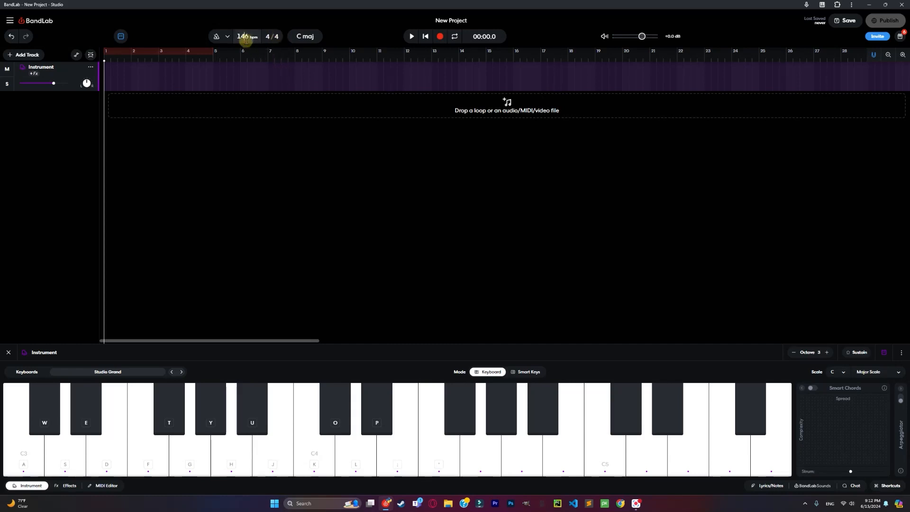
key(BackSpace)
click(302, 38)
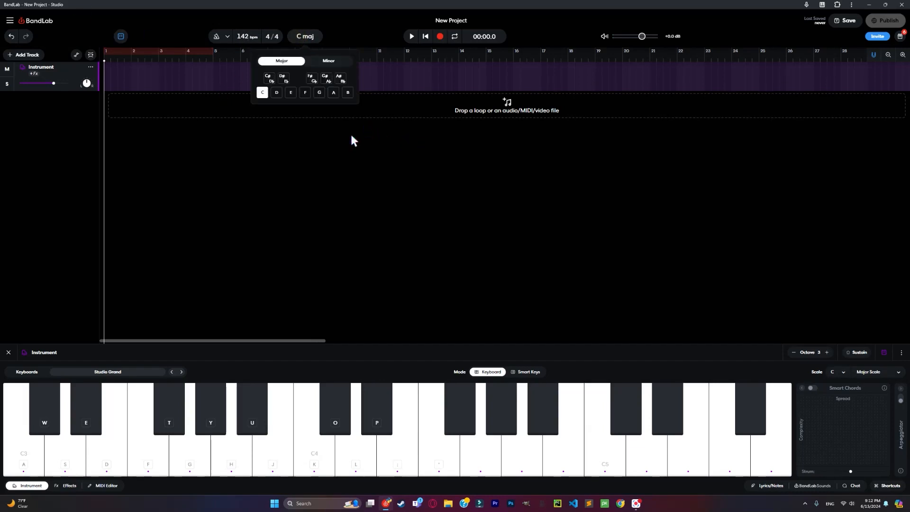
click(343, 81)
click(323, 61)
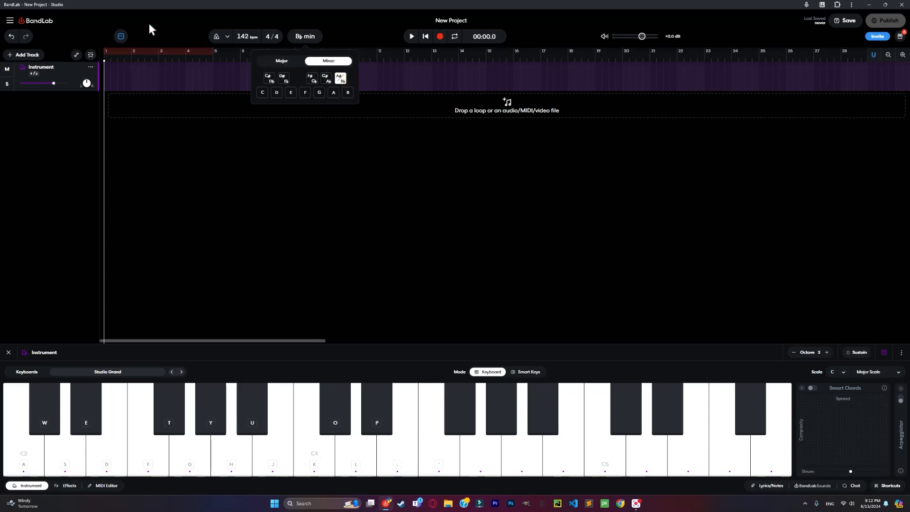
Step: Create a four-bar MIDI region from bar 1 on the Instrument track, turn on Smart View and enlarge the note editor
double_click(126, 83)
drag(131, 83, 214, 83)
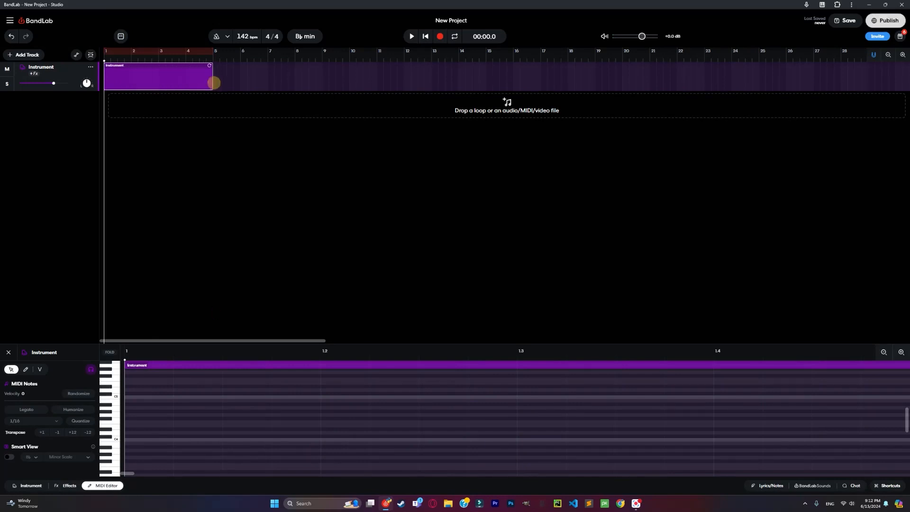
click(9, 457)
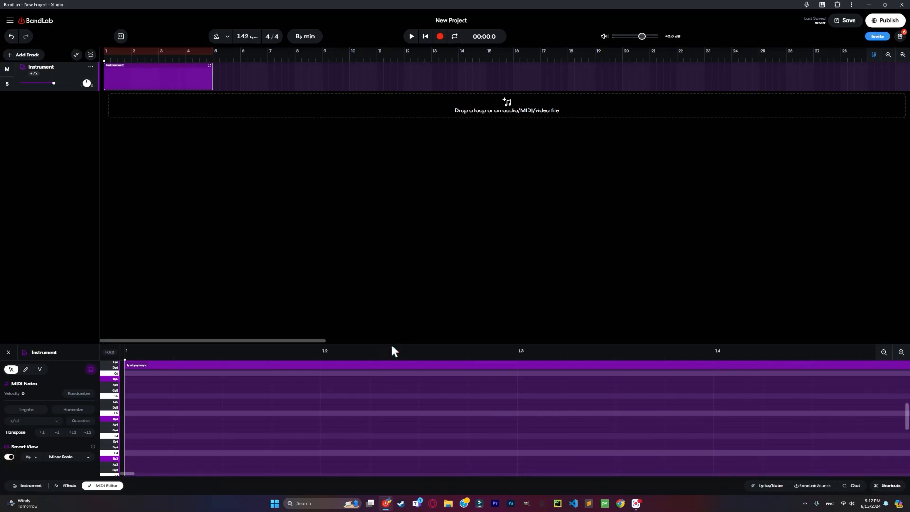
drag(392, 345, 363, 172)
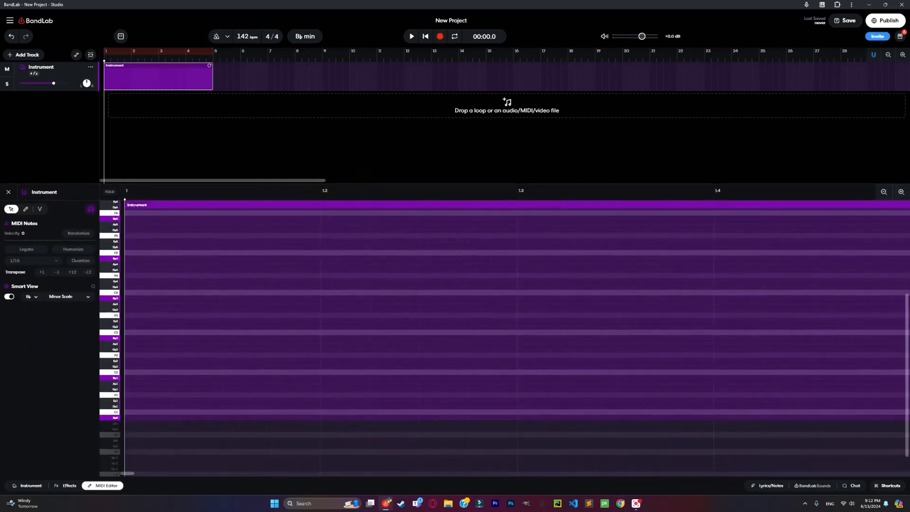
click(638, 502)
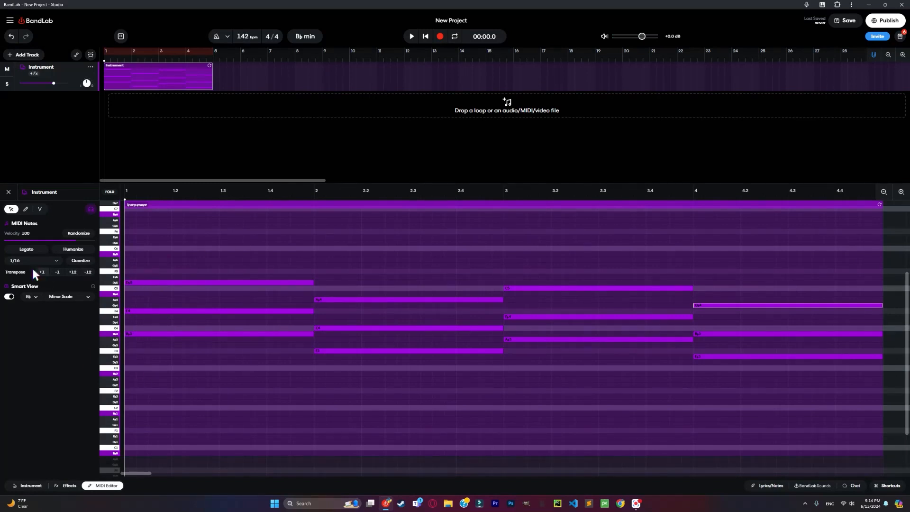
Step: Undo the last four octave transpositions of the chords' middle notes
key(ctrl+z)
key(ctrl+z)
key(ctrl+z)
key(ctrl+z)
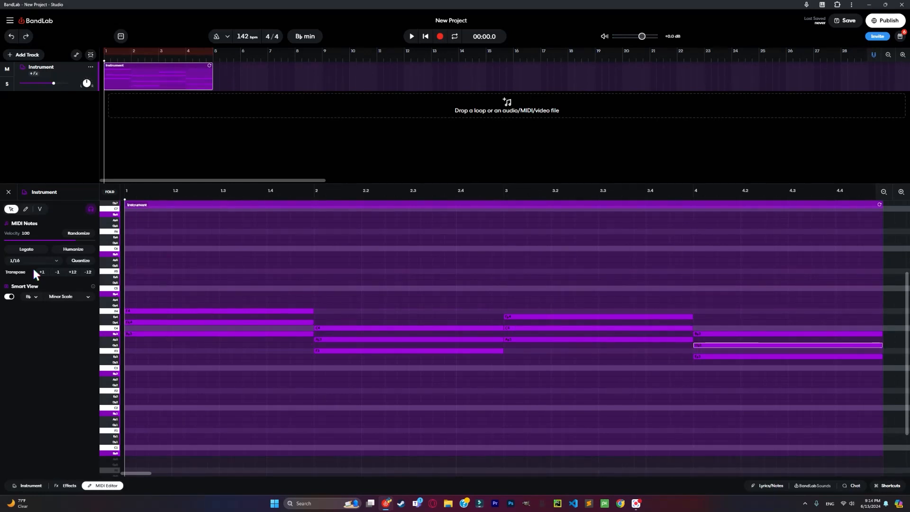
Step: Transpose the middle note of each of the four chords up one octave (+12)
click(182, 322)
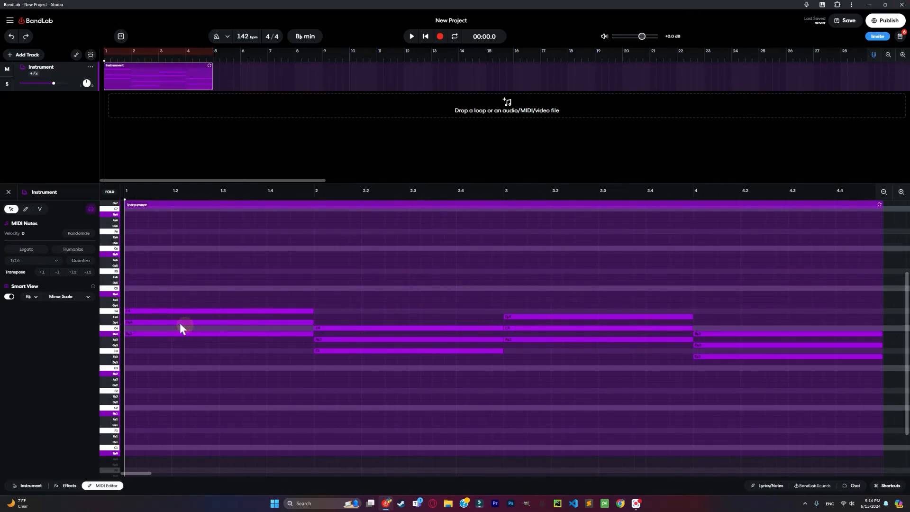
click(87, 272)
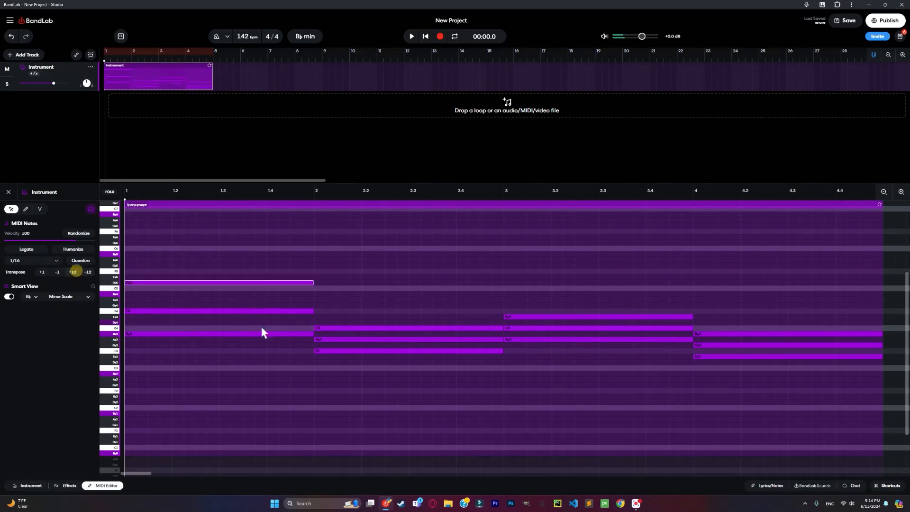
click(336, 340)
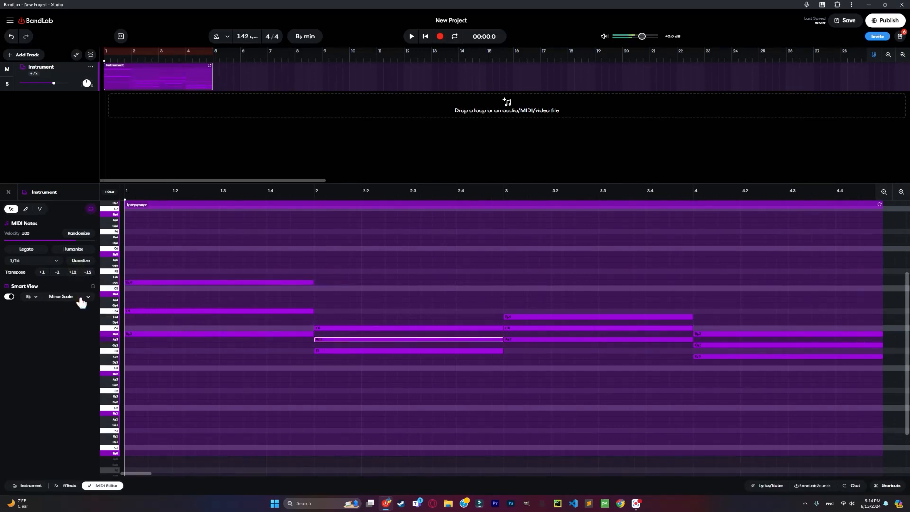
click(74, 272)
click(606, 328)
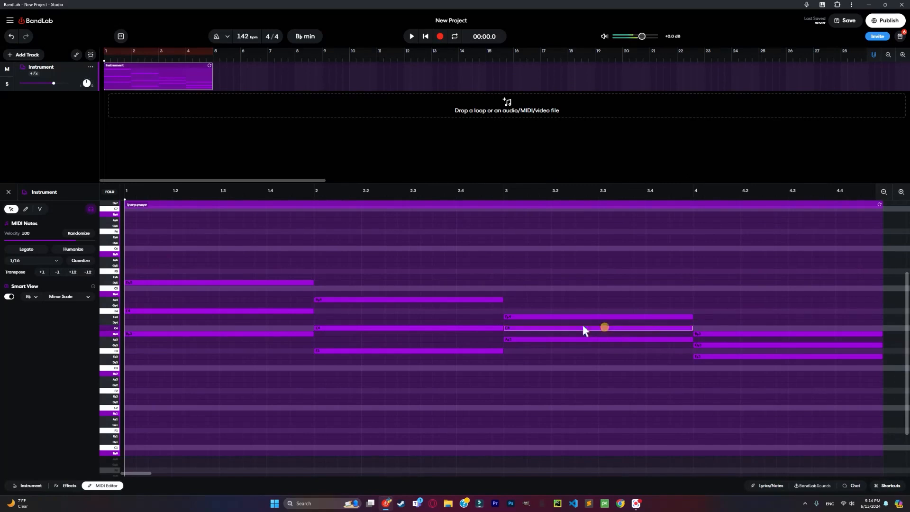
click(74, 272)
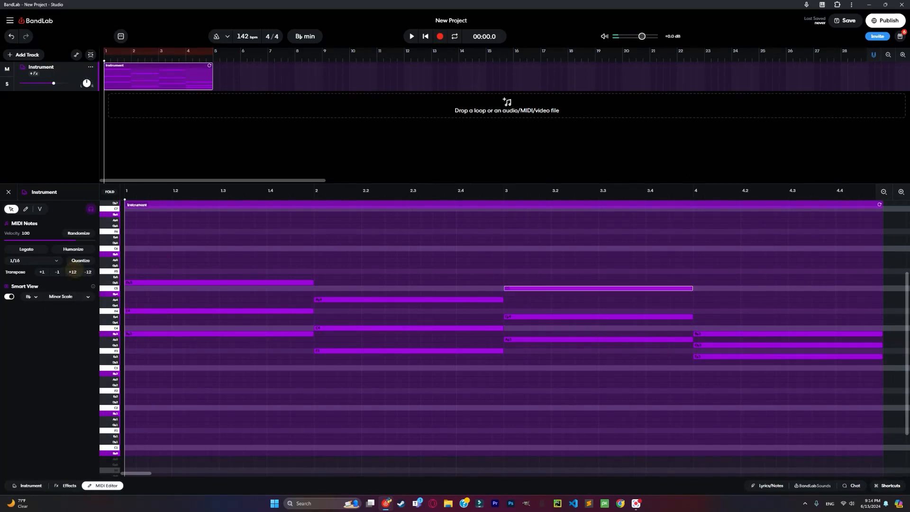
click(702, 346)
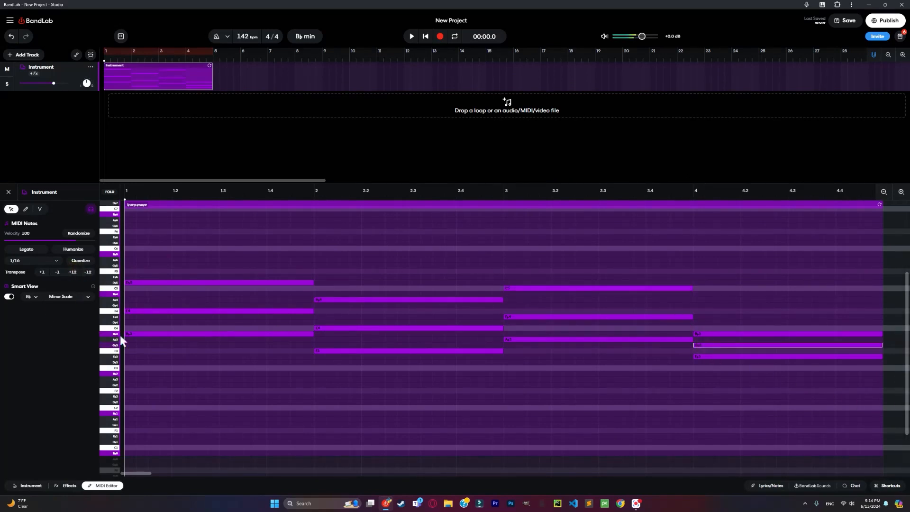
click(73, 272)
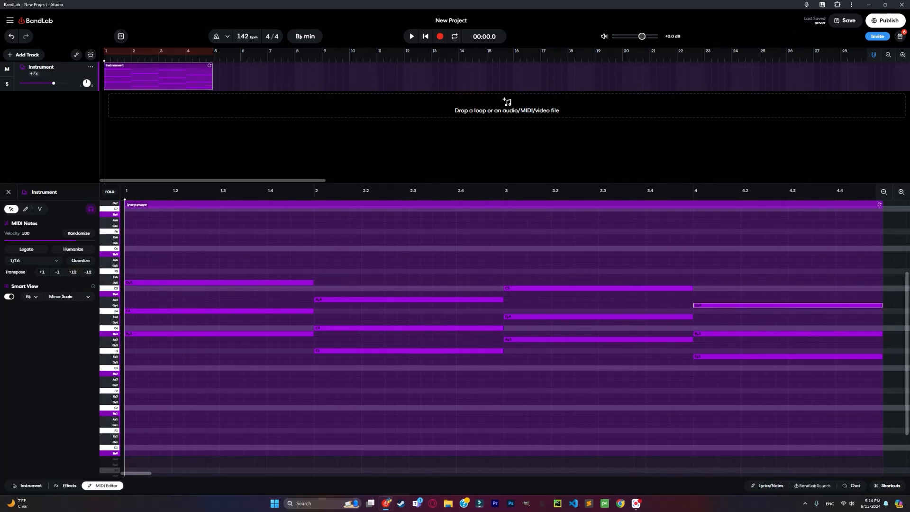
Step: Add full-bar bass notes one octave below the chord roots in bars 1 to 3: B♭2, F2 and A♭2
click(212, 334)
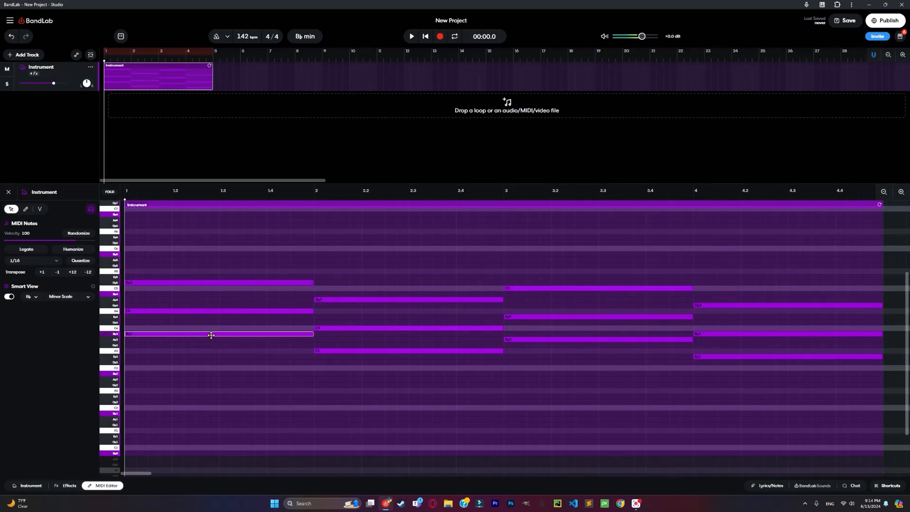
drag(160, 335, 160, 376)
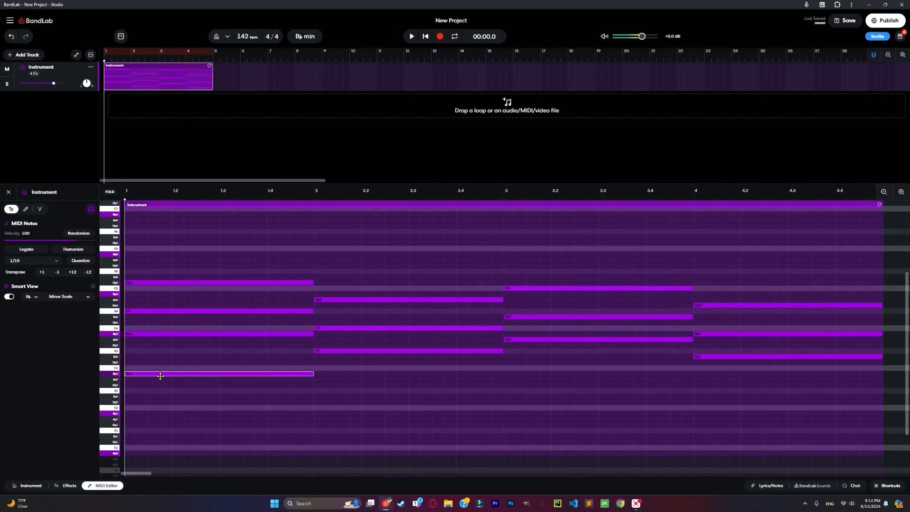
key(ctrl+d)
mouse_move(327, 375)
mouse_down()
mouse_move(327, 408)
mouse_move(326, 392)
mouse_up()
click(568, 340)
drag(568, 339, 572, 383)
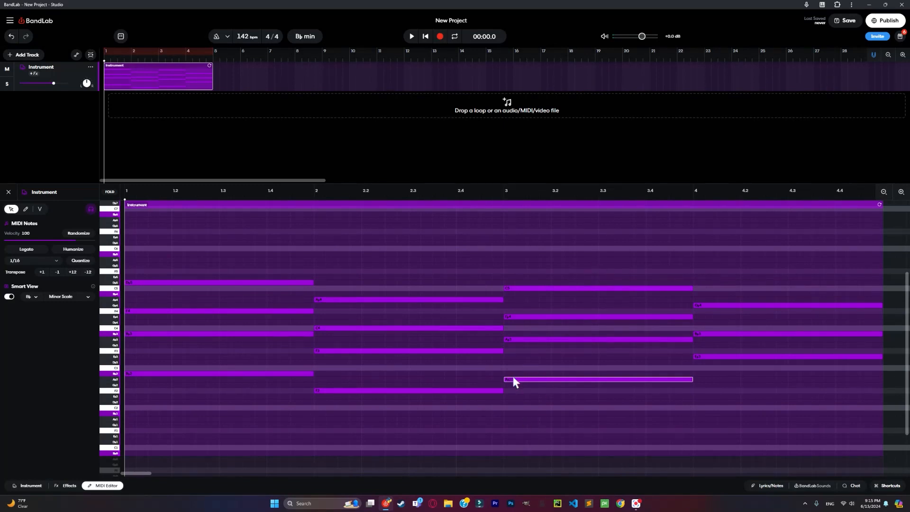
Step: Shorten the A♭2 bass note in bar 3 to half a bar and fill the second half with an E♭3 note
drag(692, 379, 591, 393)
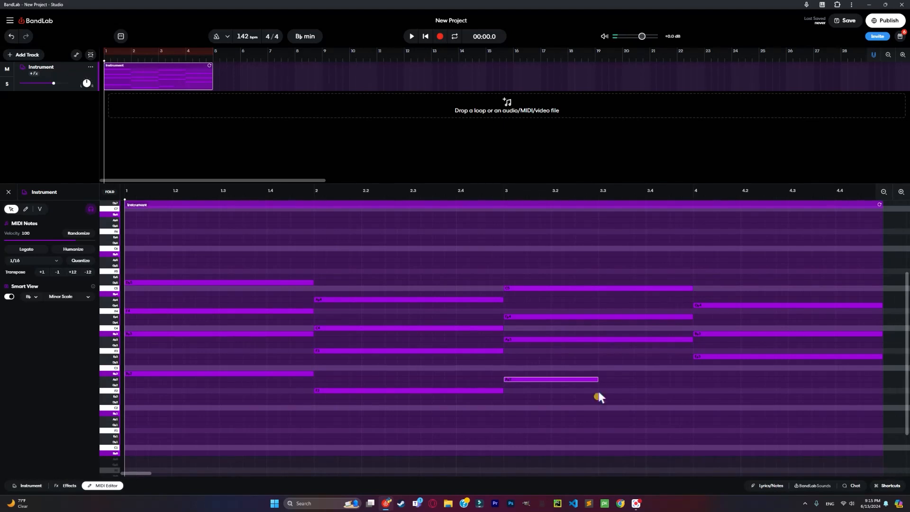
double_click(611, 375)
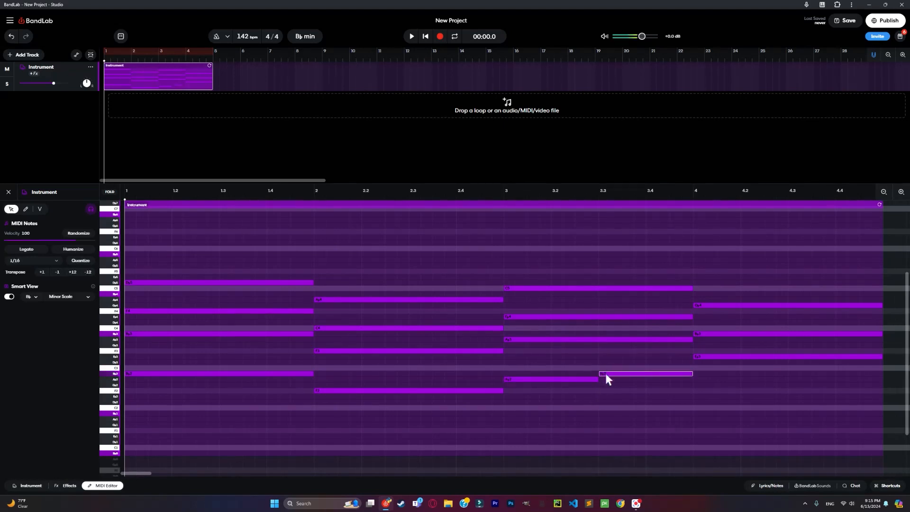
key(Up)
key(Up)
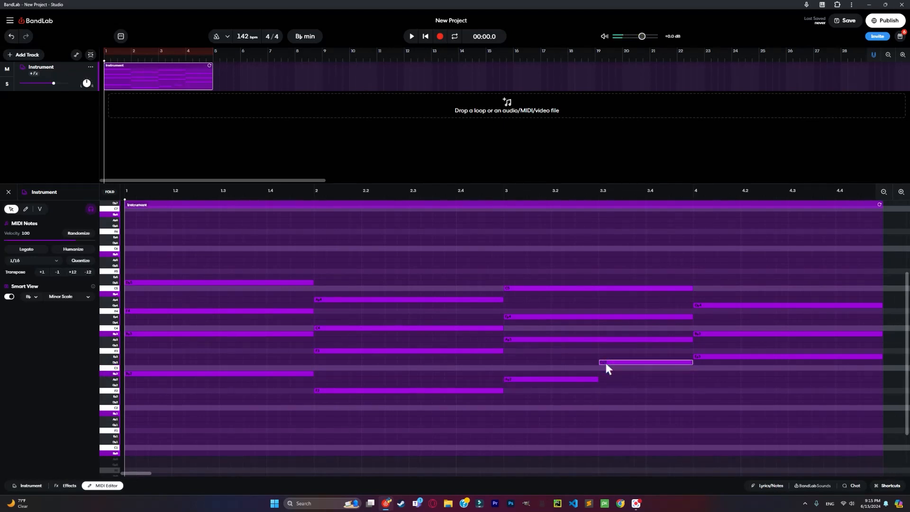
key(Up)
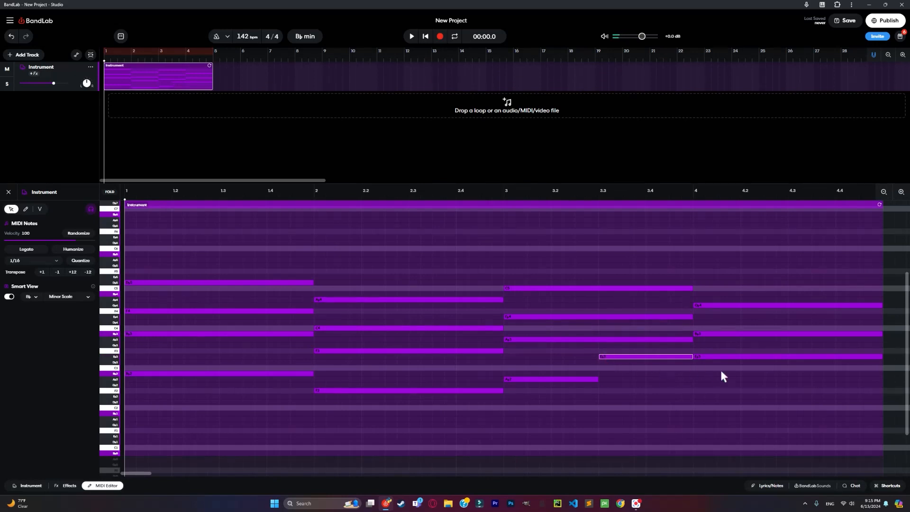
Step: Add a full-bar E♭2 bass note in bar 4 and play back the chord progression
double_click(704, 389)
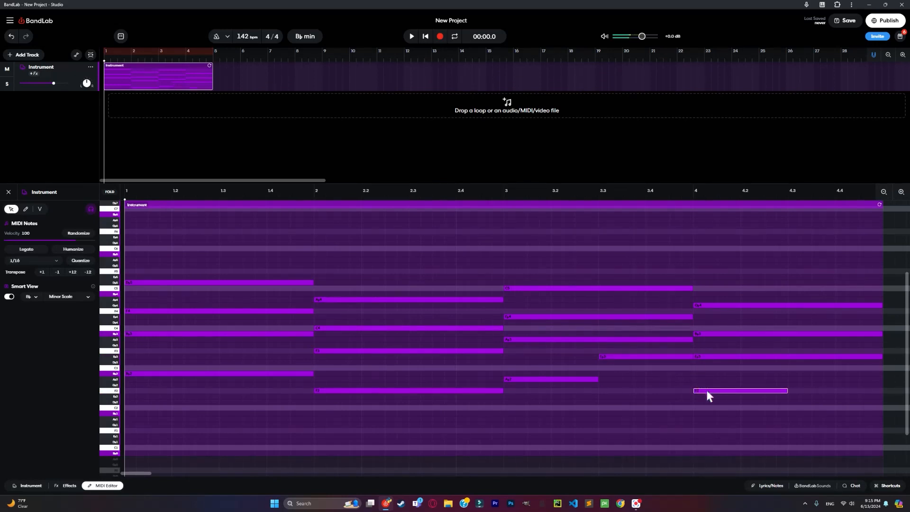
key(Down)
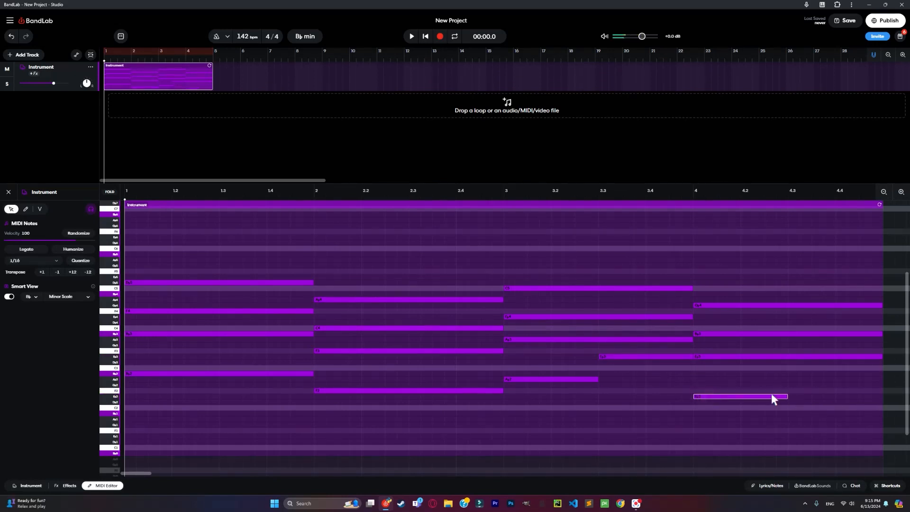
drag(786, 397, 883, 398)
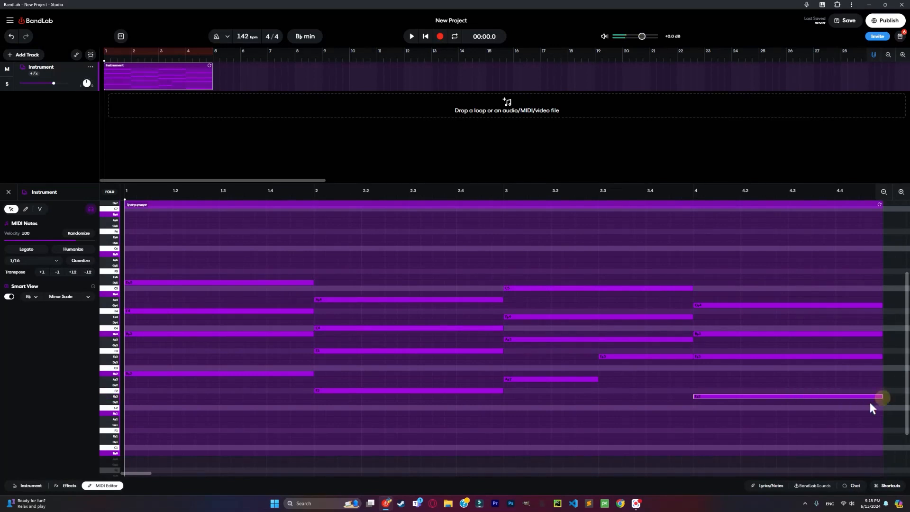
key(space)
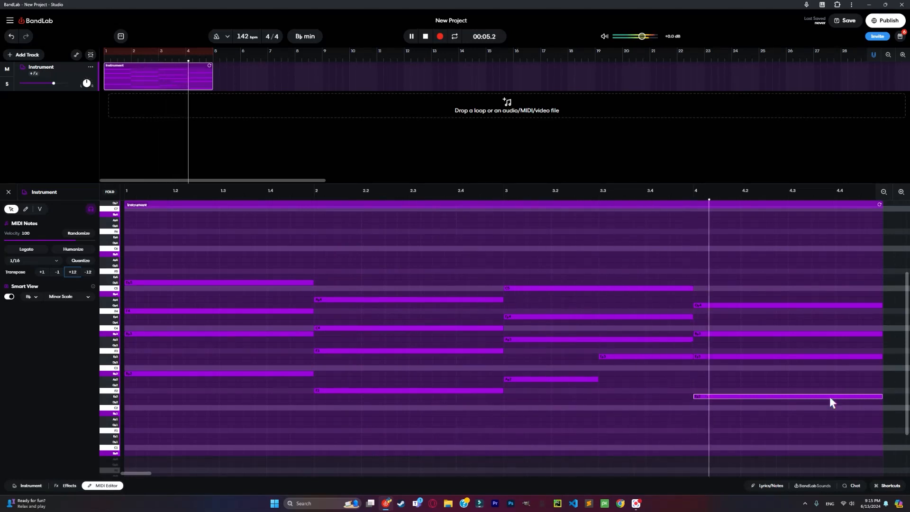
key(space)
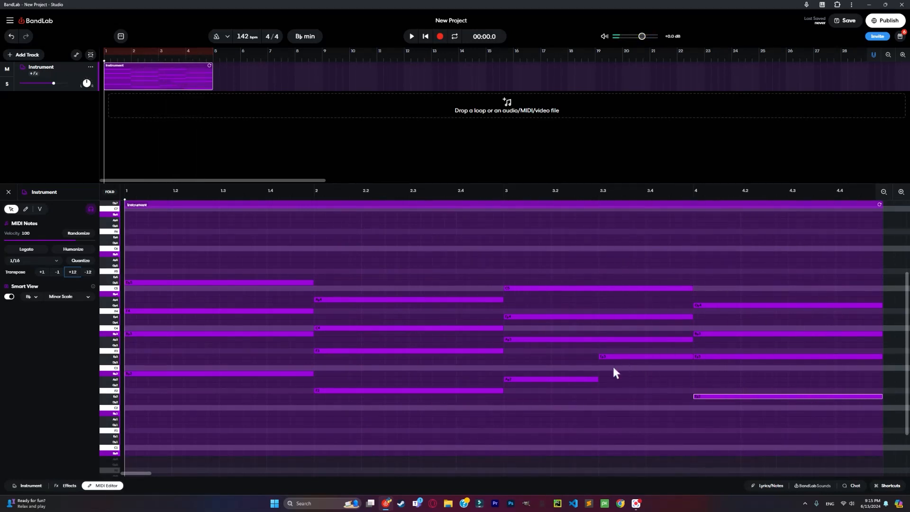
Step: Delete the extra half-bar note in bar 3 and lengthen the A♭2 bass note to the full bar
drag(616, 356, 616, 387)
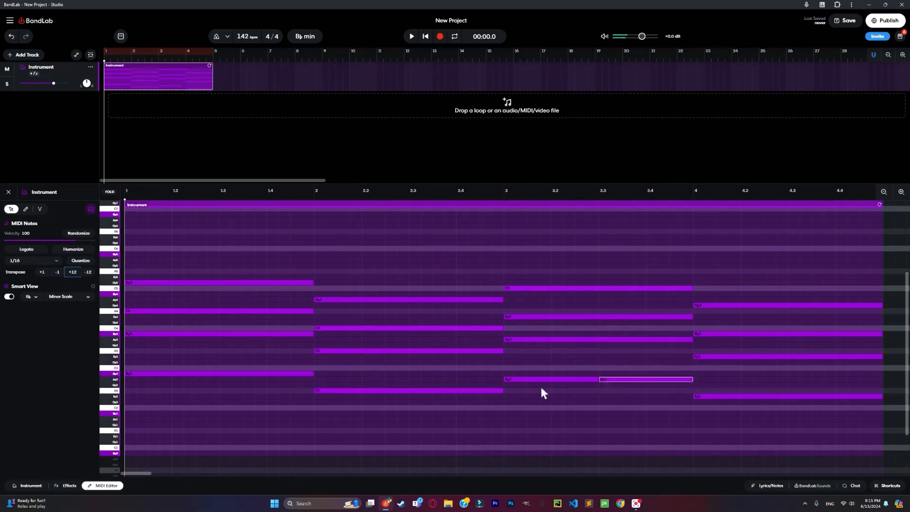
key(Delete)
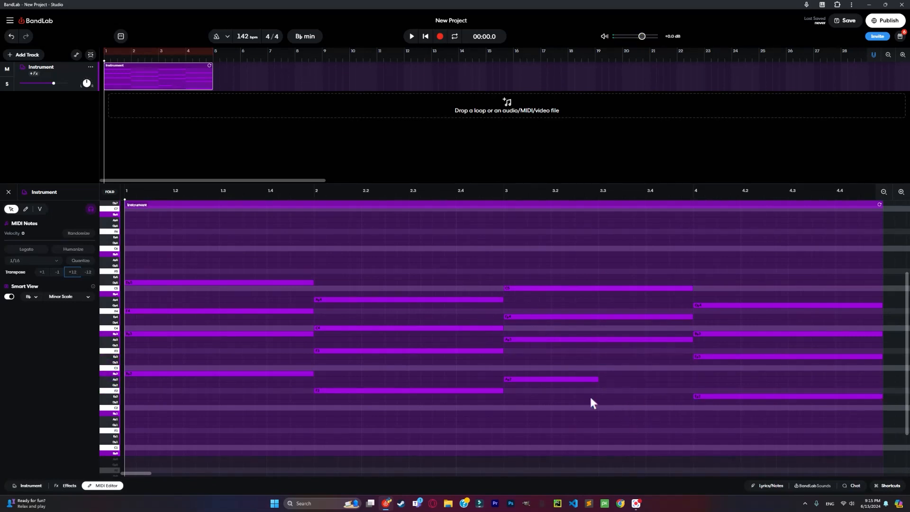
drag(598, 379, 690, 382)
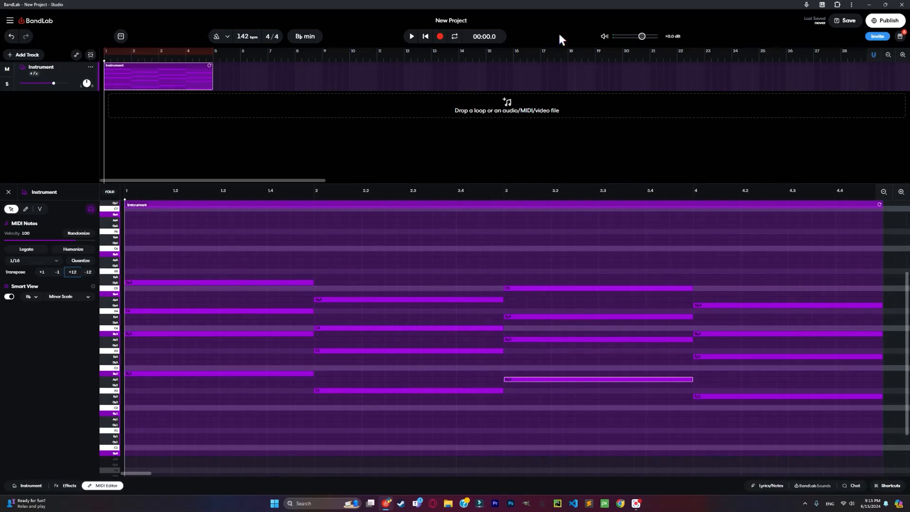
Step: Close the MIDI editor and rename the Instrument track to Chords
click(8, 192)
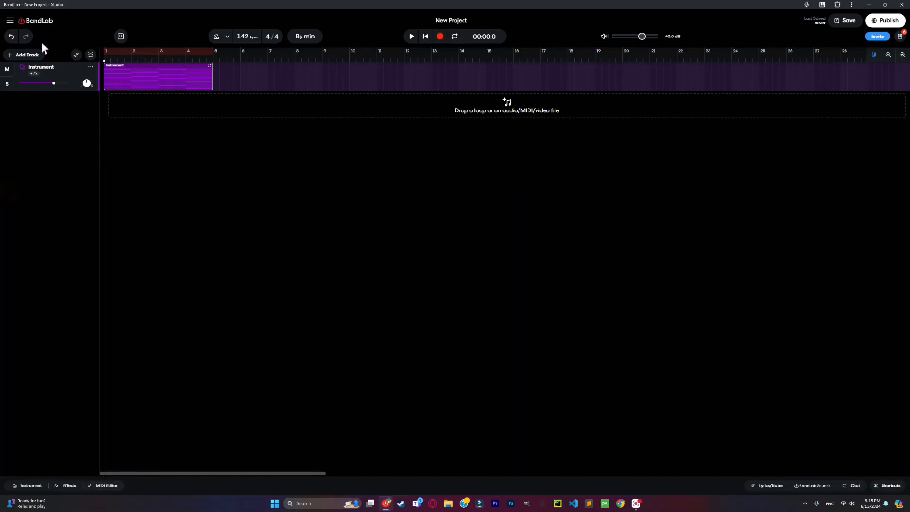
click(24, 54)
click(78, 60)
double_click(55, 67)
text(me)
key(BackSpace)
key(BackSpace)
text(chord)
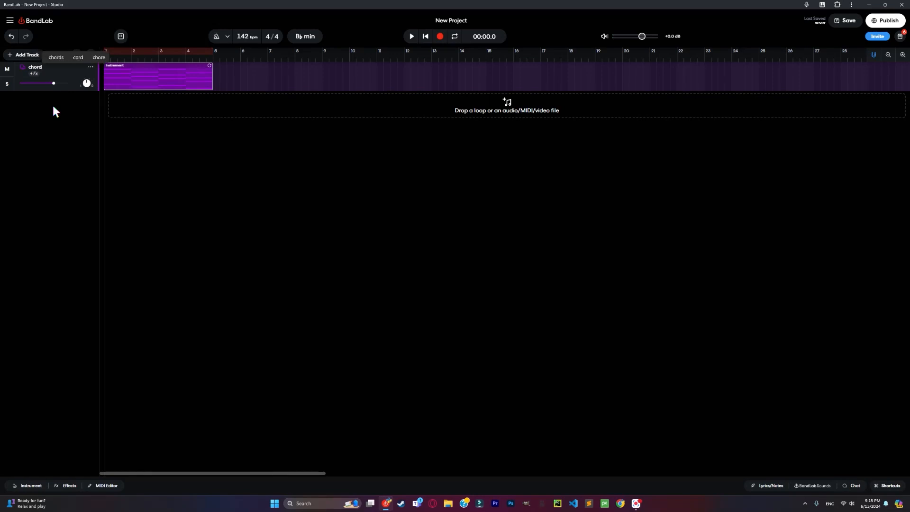
text(o)
key(BackSpace)
text(s)
key(Home)
key(Delete)
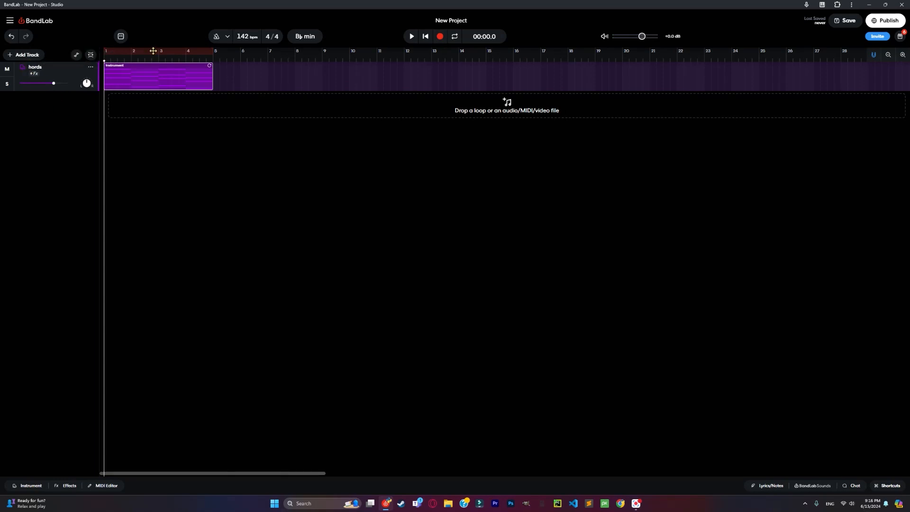
click(555, 206)
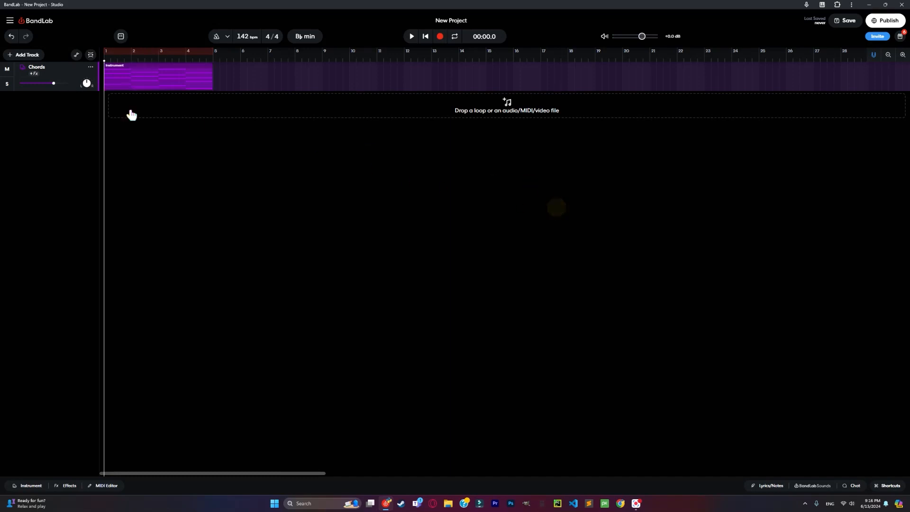
Step: Switch to looperman.com in the web browser and log in to the site account
click(21, 54)
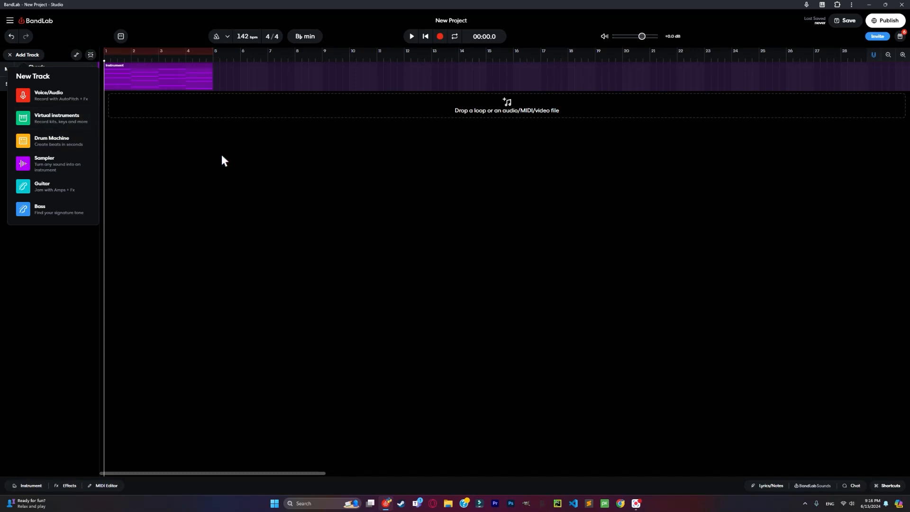
click(675, 379)
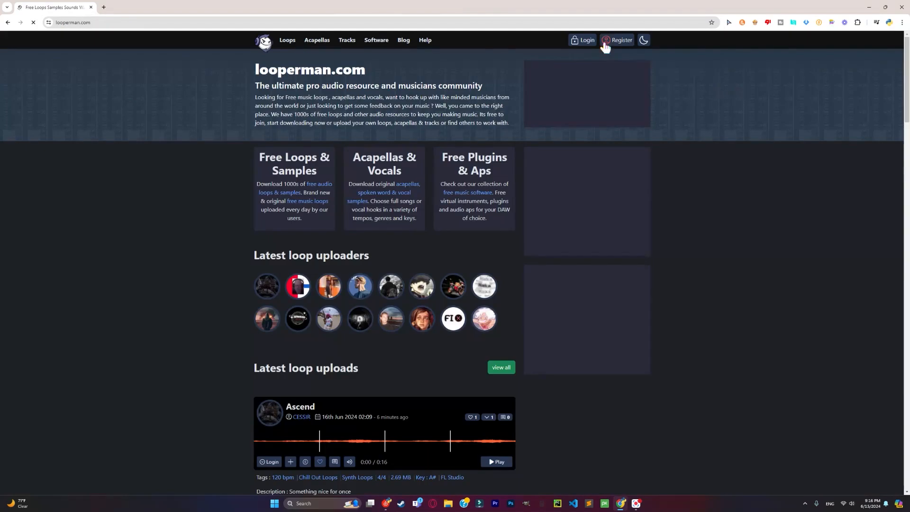
click(588, 40)
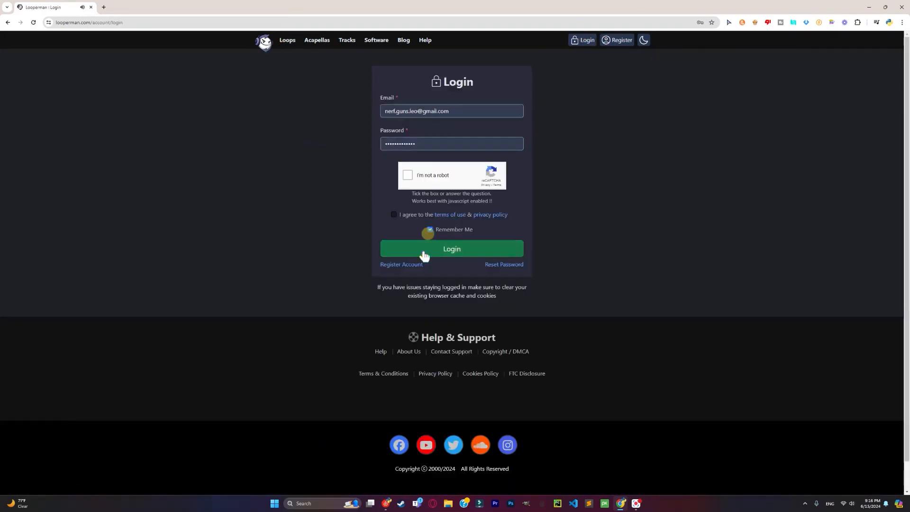
click(403, 264)
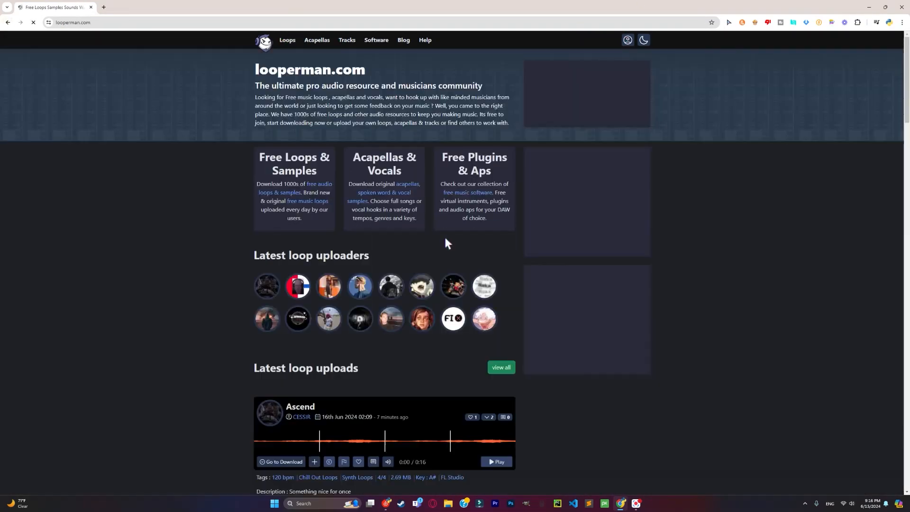
Step: Search the free loops with genre Trap, BPM 142 to 142, key A#m, time signature 4x4 and drums as the user filter
scroll(444, 235, down, 2)
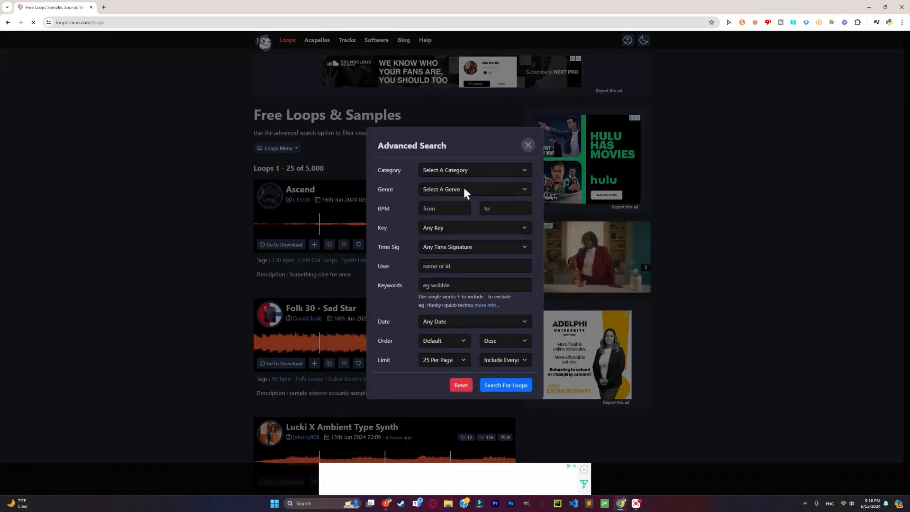
click(463, 189)
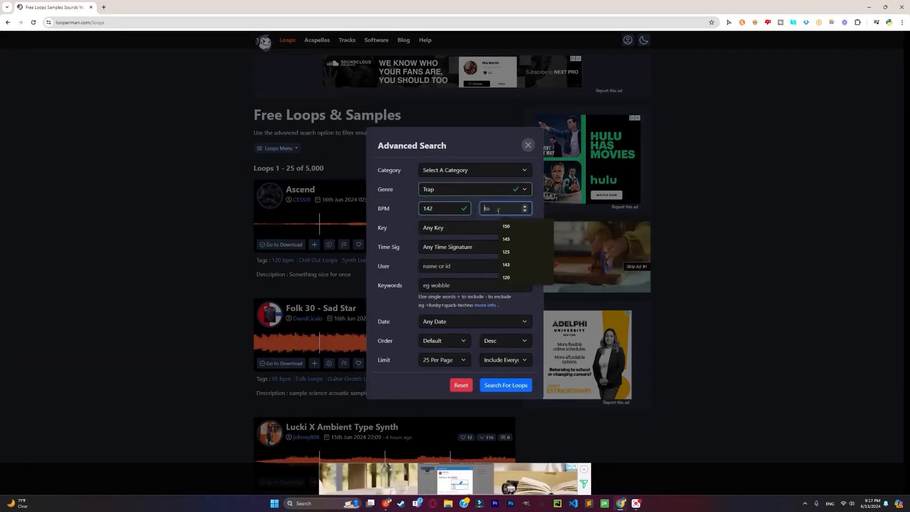
click(448, 228)
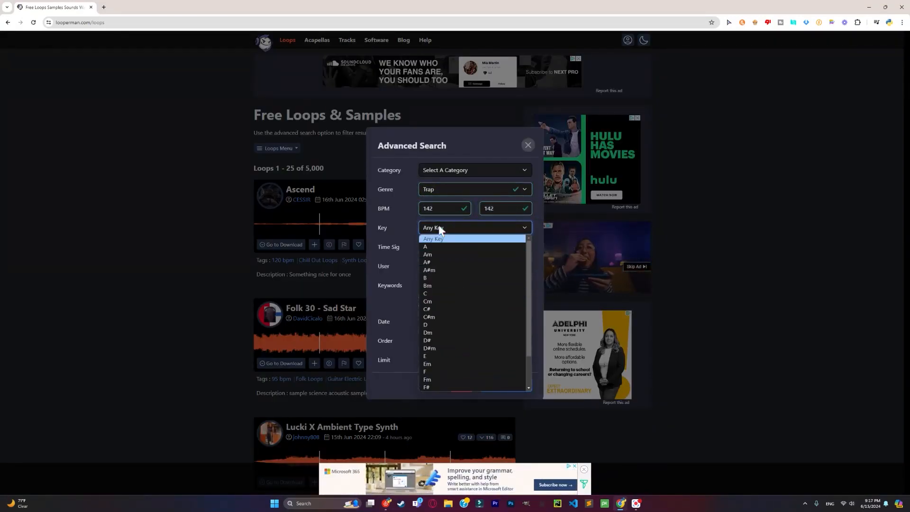
click(450, 270)
click(488, 247)
click(492, 259)
click(475, 270)
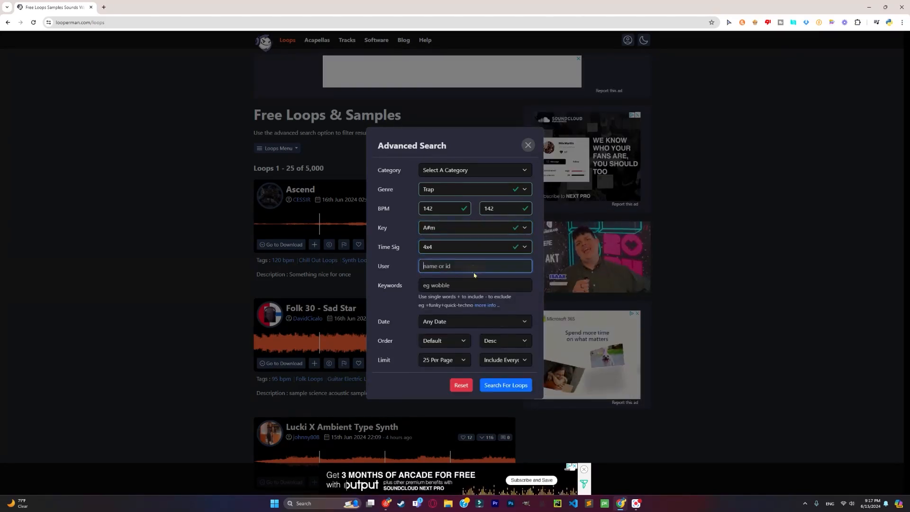
text(drums)
click(504, 385)
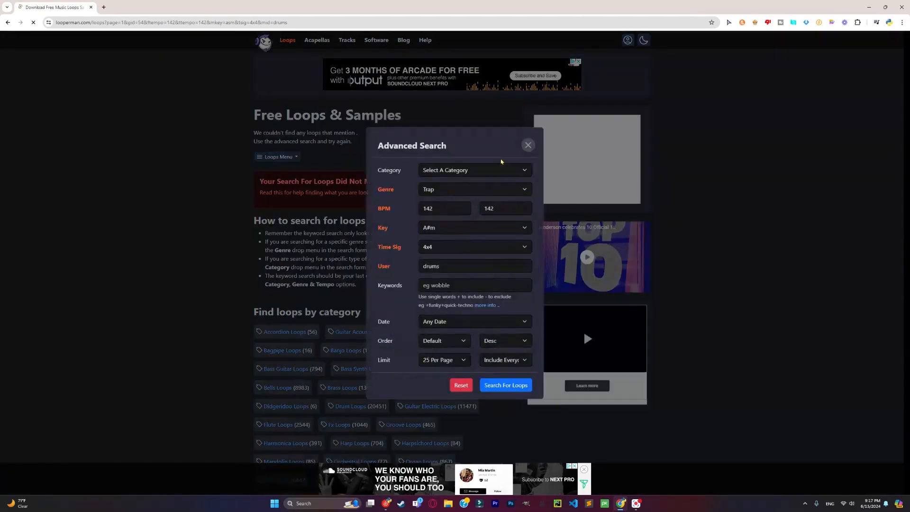
Step: Reset the time signature filter to Any Time Signature and repeat the loop search
click(444, 229)
click(448, 270)
click(467, 247)
click(462, 259)
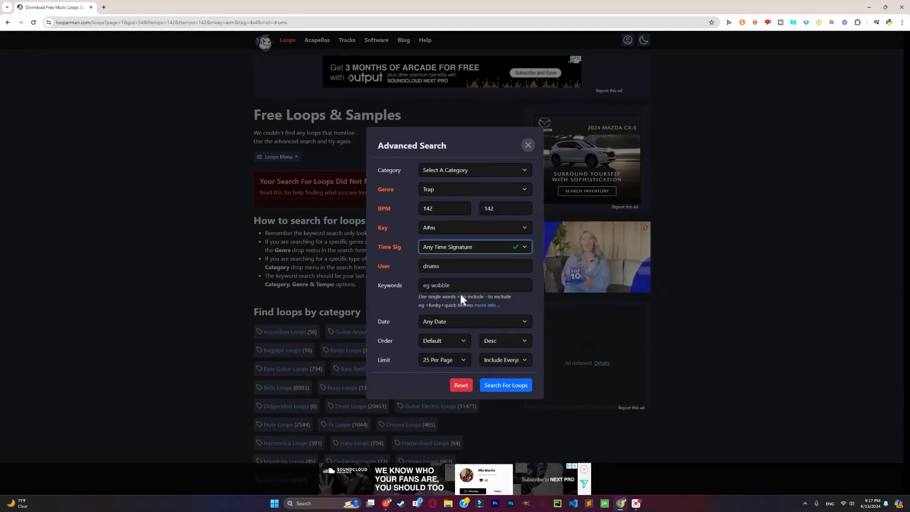
click(504, 385)
Step: Reset the key filter to Any Key and run the loop search again
click(447, 228)
click(453, 237)
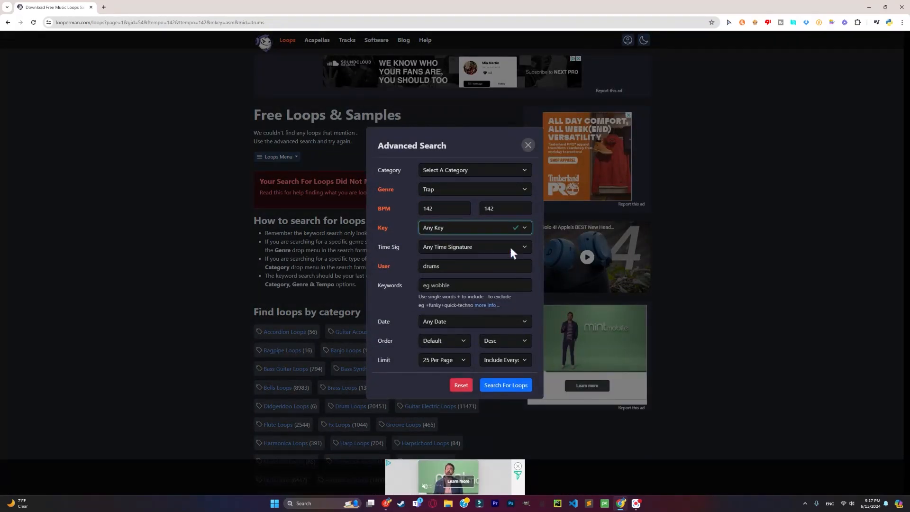
click(474, 247)
click(474, 256)
click(511, 385)
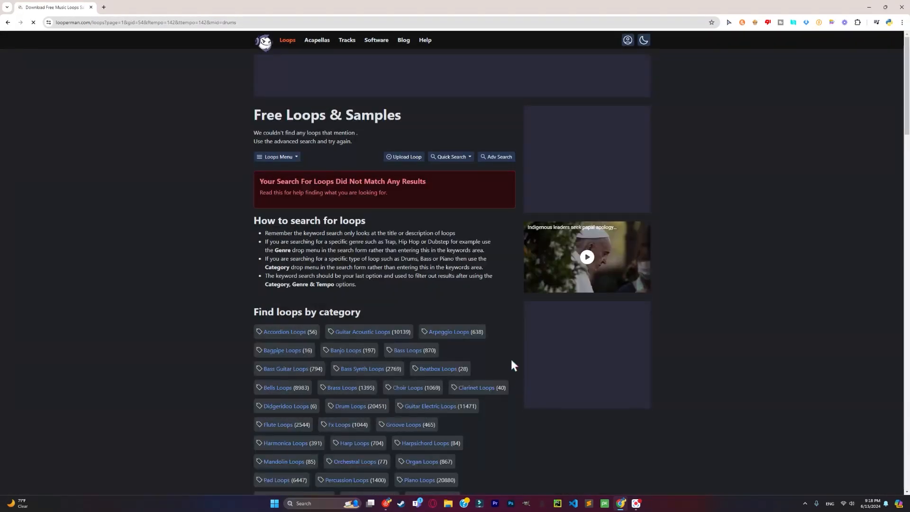
Step: Set the search category to Drum and search the loops again
click(524, 170)
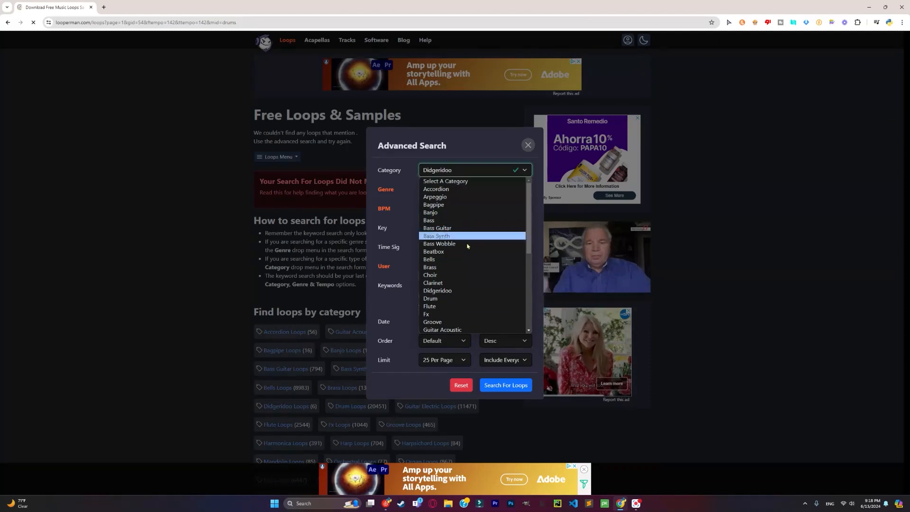
click(437, 297)
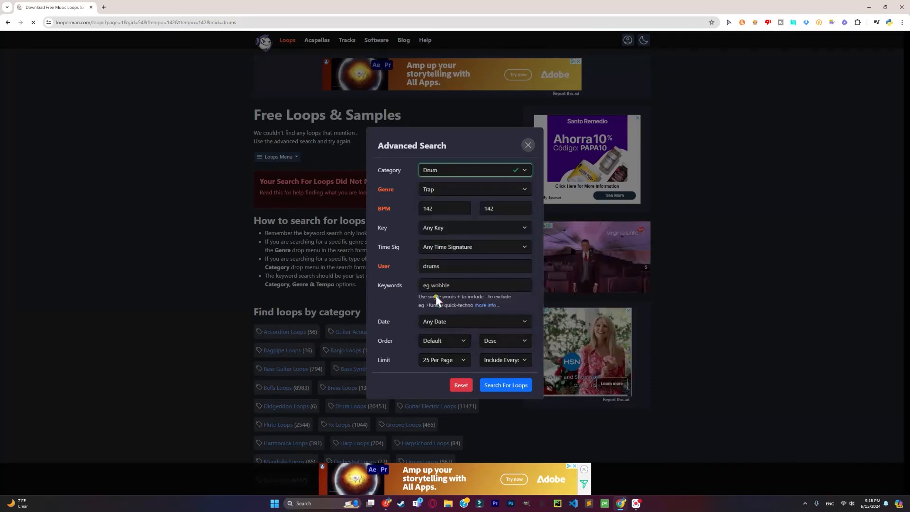
click(500, 389)
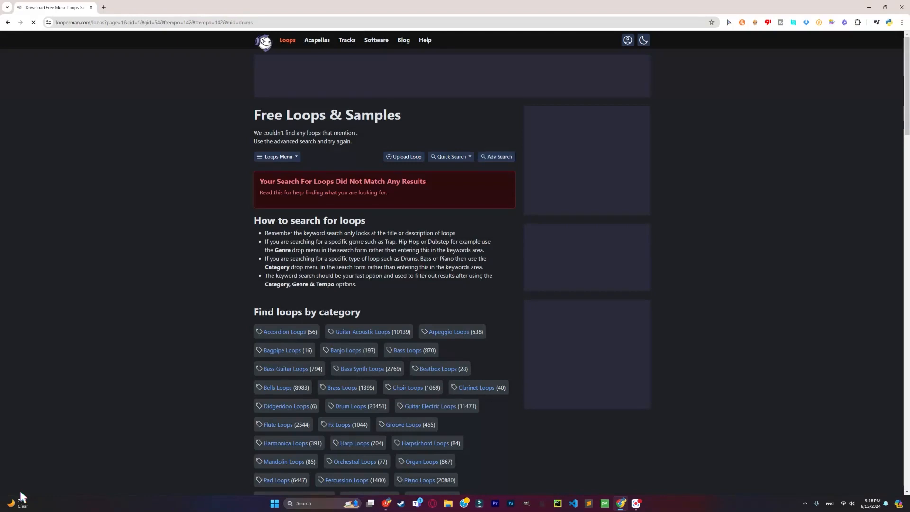
click(453, 157)
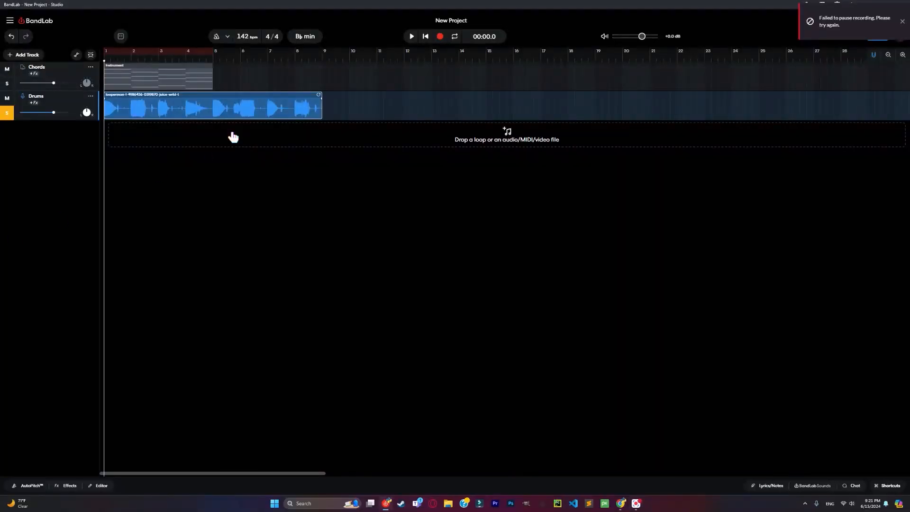
Step: Enable the Classic AutoPitch effect on the Drums track, auditioning the soloed loop before and after
key(space)
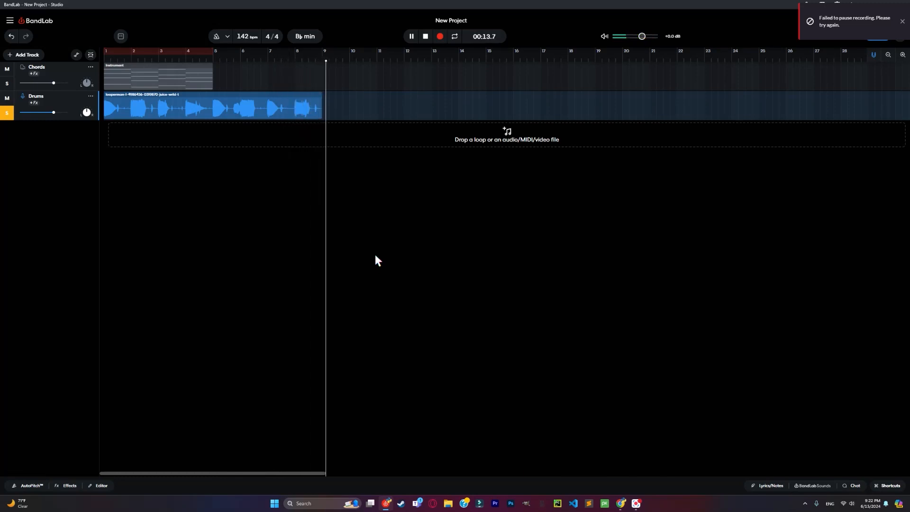
key(space)
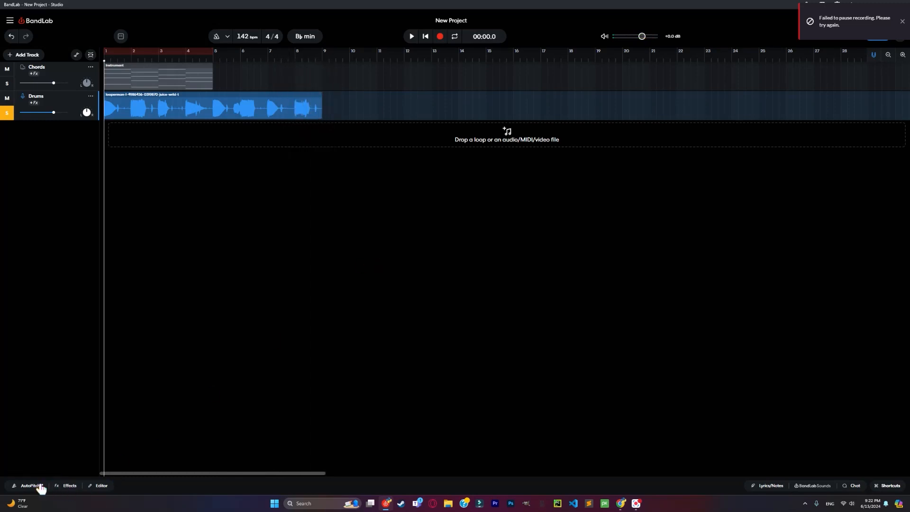
click(32, 486)
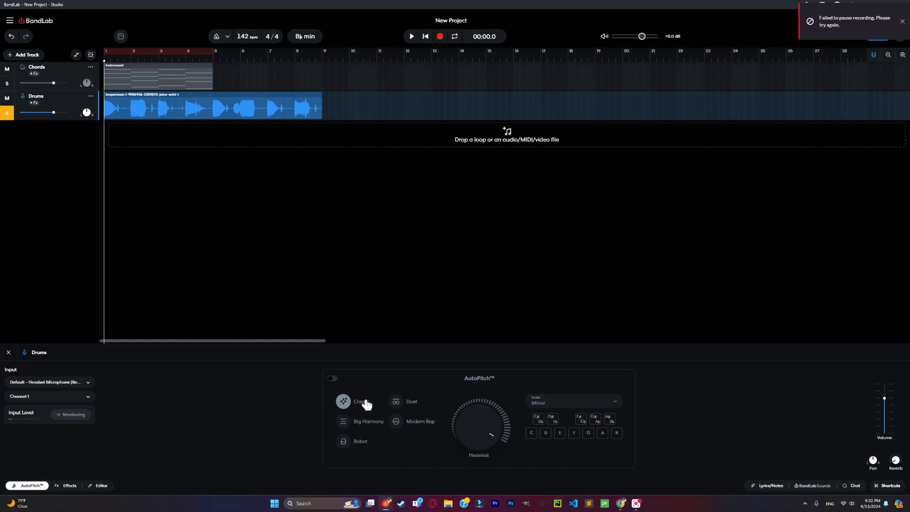
click(342, 402)
key(space)
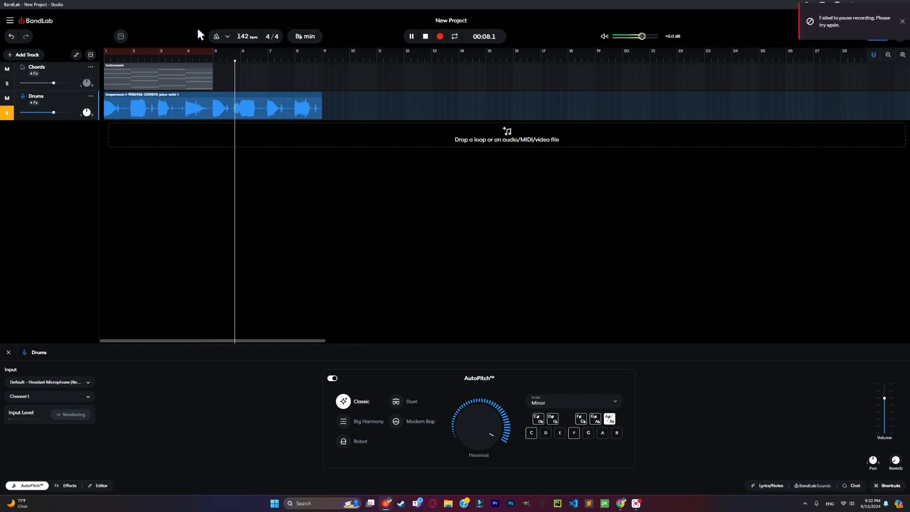
key(space)
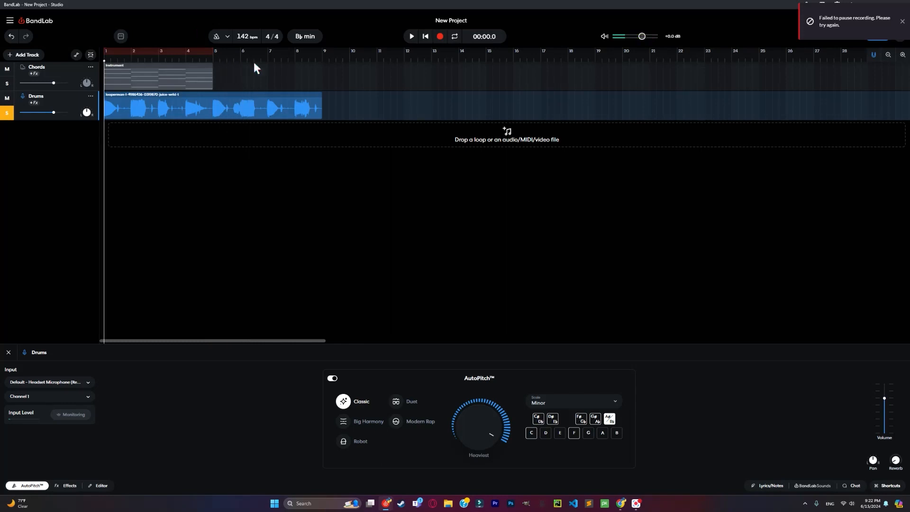
Step: Replay the soloed Drums loop with AutoPitch and dismiss the project publishing dialog
click(587, 435)
click(537, 419)
click(609, 418)
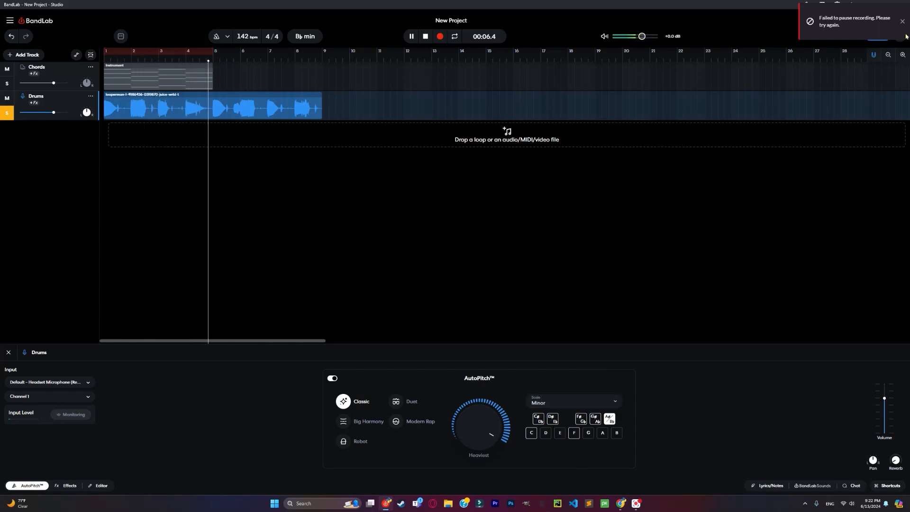
key(space)
key(space)
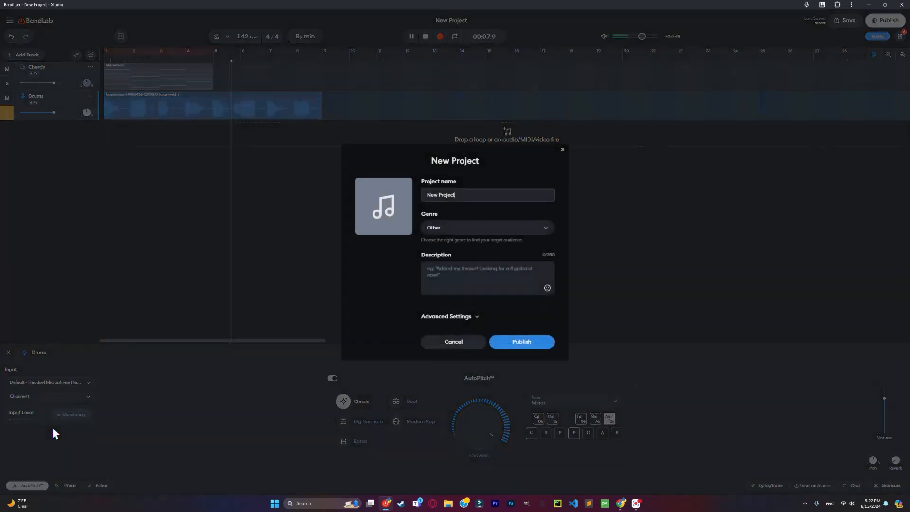
click(563, 149)
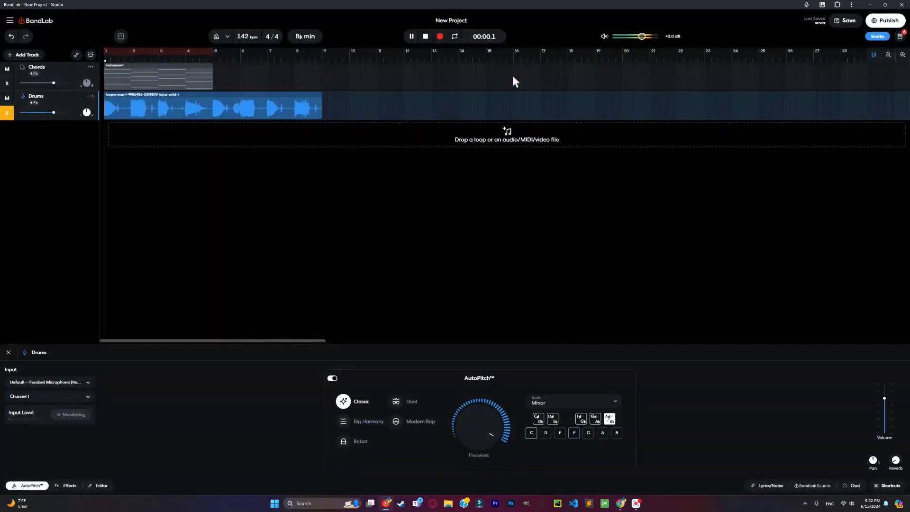
click(411, 37)
Step: Unsolo the Drums track, play both tracks together and loop the Chords region to the end of bar 8
drag(126, 221, 90, 221)
click(7, 113)
key(space)
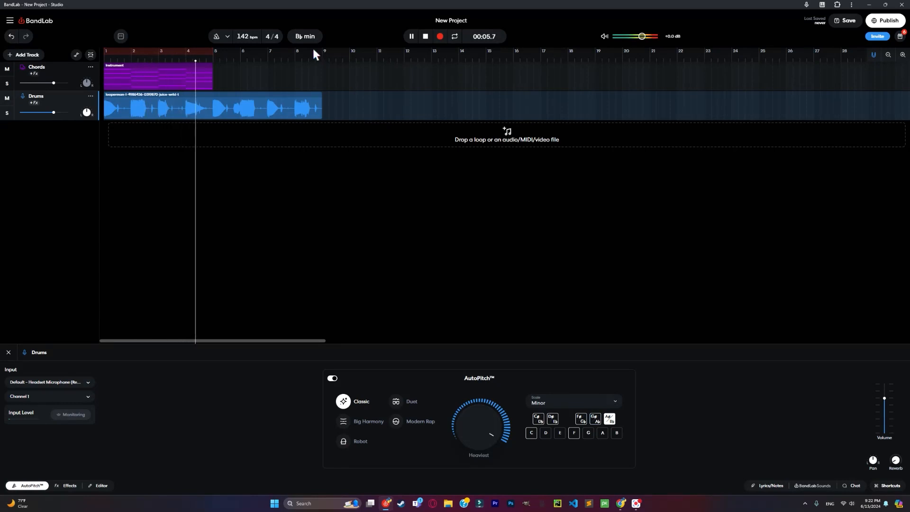
drag(213, 83, 322, 83)
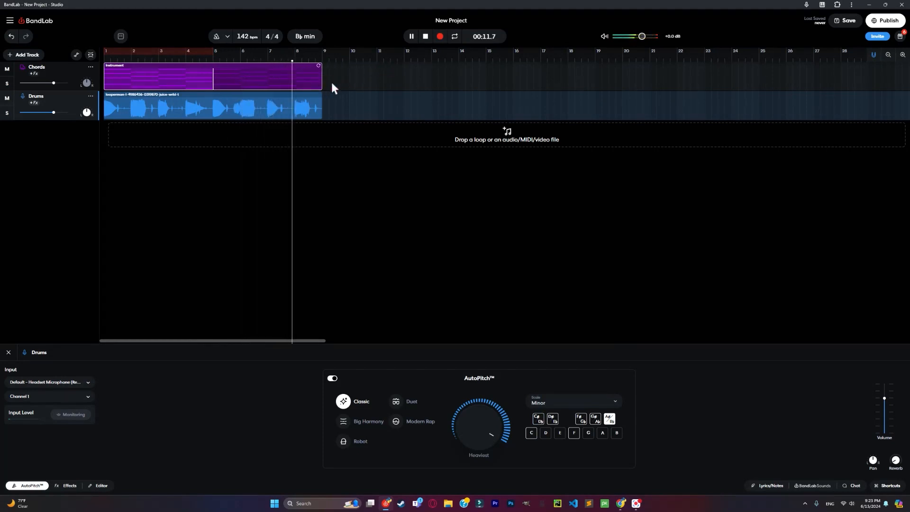
Step: Add a virtual instrument track and choose the Cello Section sound from the Strings category
click(27, 56)
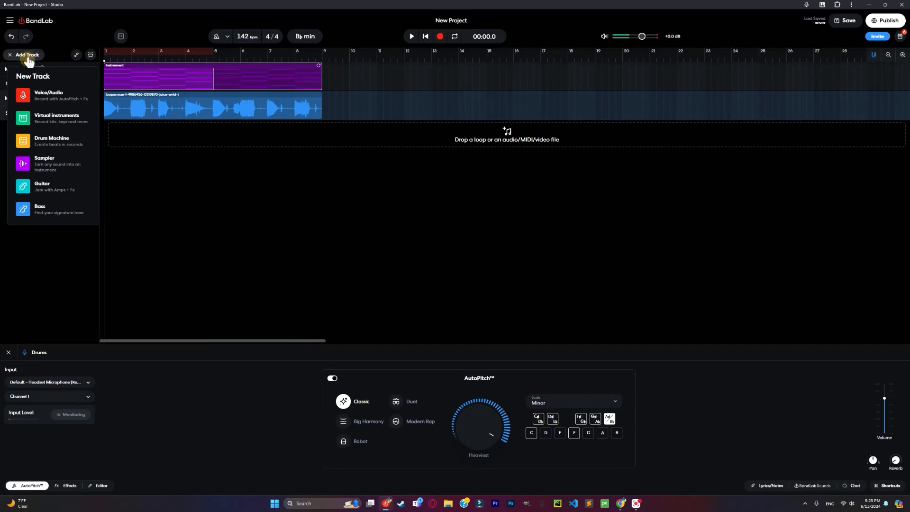
click(64, 119)
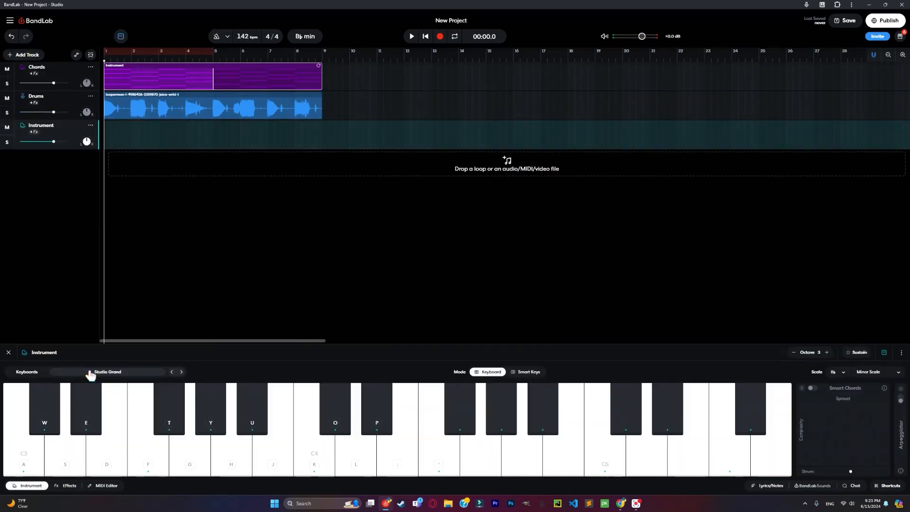
click(90, 374)
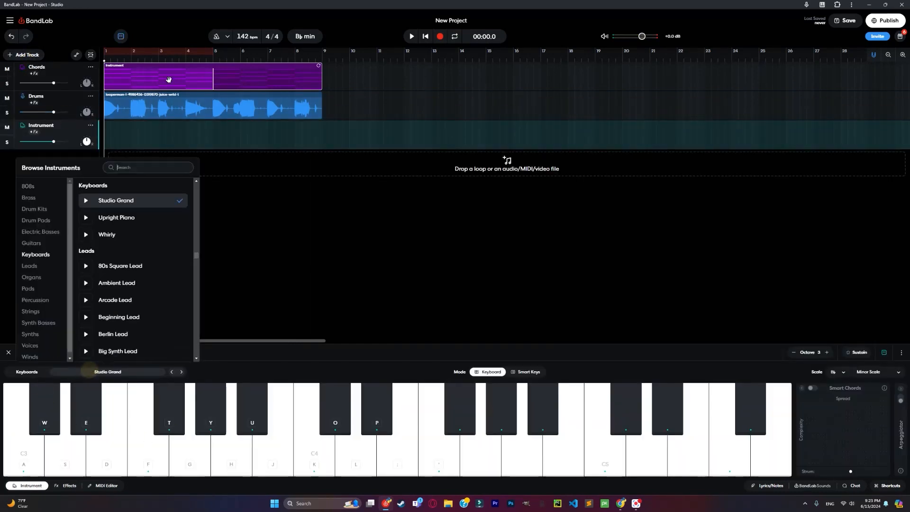
click(35, 313)
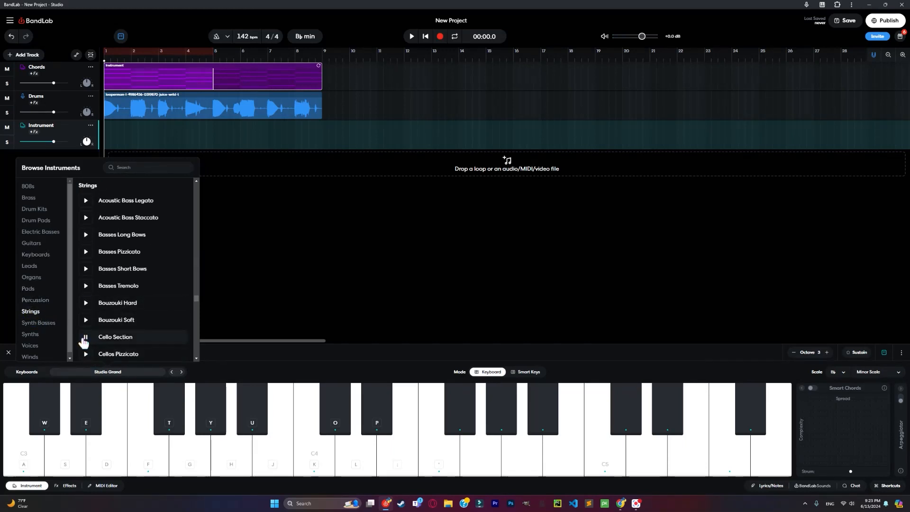
click(115, 336)
click(425, 247)
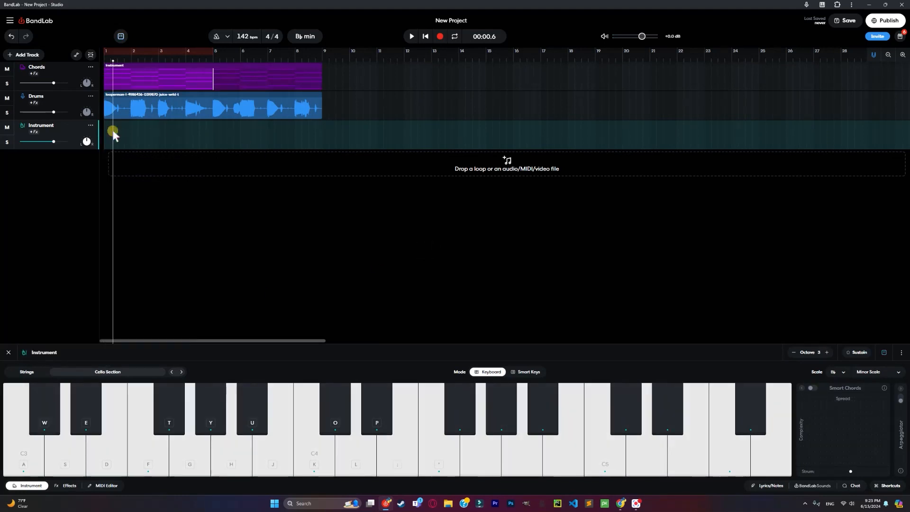
Step: Create a four-bar region on the cello track, place a 1/16 B♭4 note at its start and play it back
double_click(114, 134)
drag(132, 136, 214, 136)
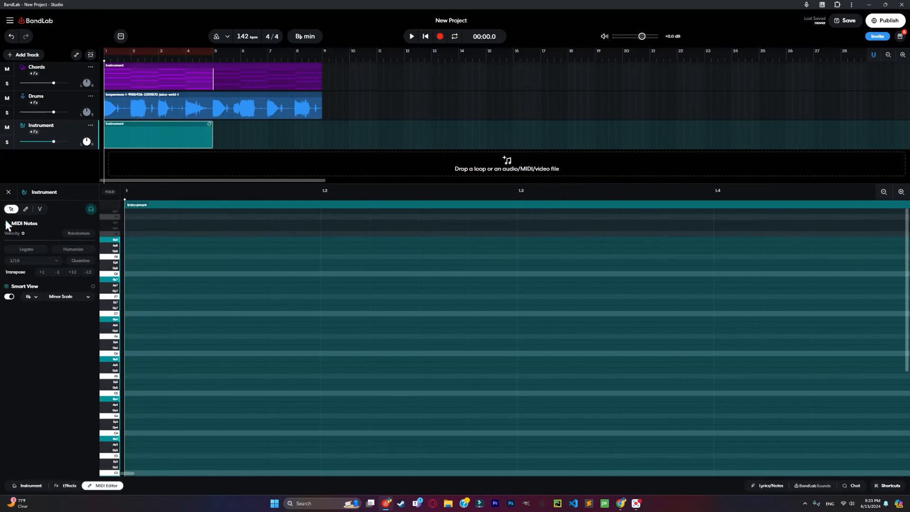
double_click(149, 354)
scroll(141, 384, down, 2)
click(151, 346)
drag(151, 346, 151, 324)
key(space)
key(space)
key(space)
key(space)
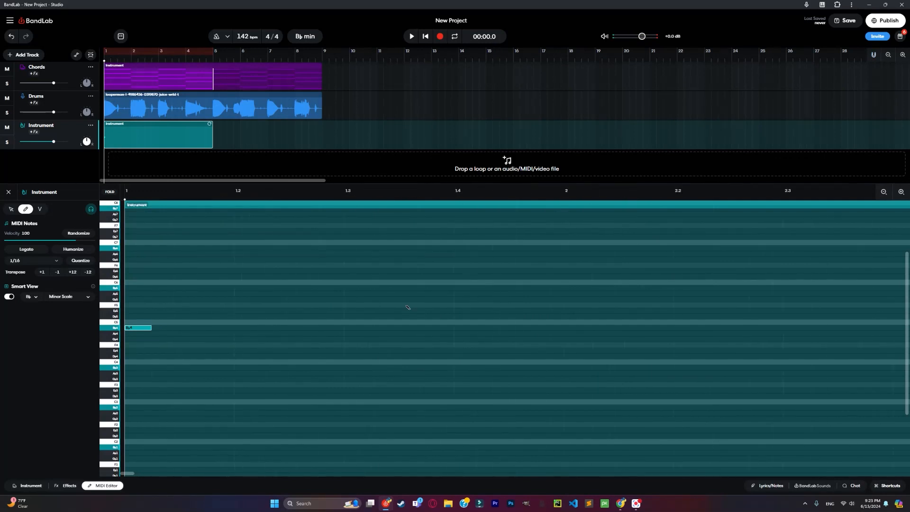
Step: Add 1/16 notes B♭4 at beat 1.3, F5 at beat 1.4 and F4 at the start of bar 2, checking them by playback
key(space)
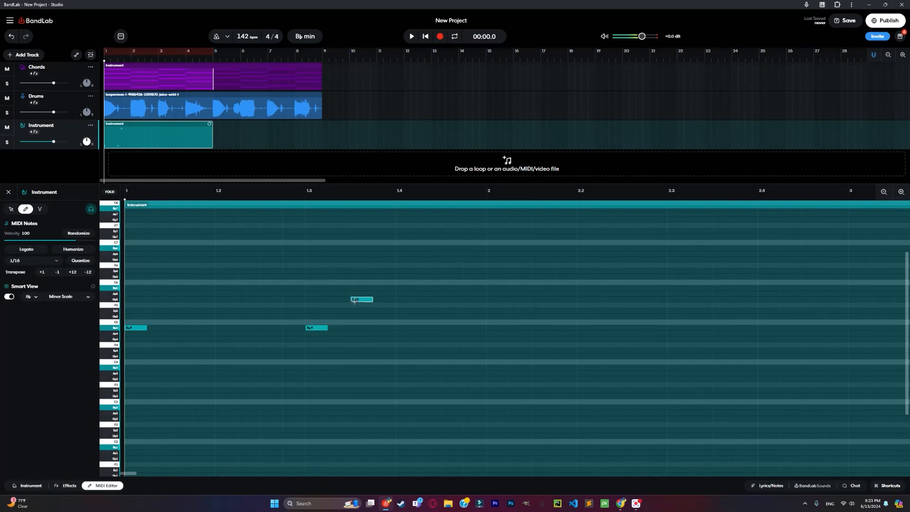
drag(419, 320, 401, 306)
click(497, 350)
key(space)
key(space)
key(space)
key(space)
drag(498, 350, 498, 345)
key(space)
key(space)
Step: Add 1/16 notes E♭5 at beat 2.3, F4 at beat 2.4 and G♭4 at the start of bar 3, and play the melody
drag(617, 350, 690, 314)
click(770, 345)
click(860, 340)
key(space)
key(space)
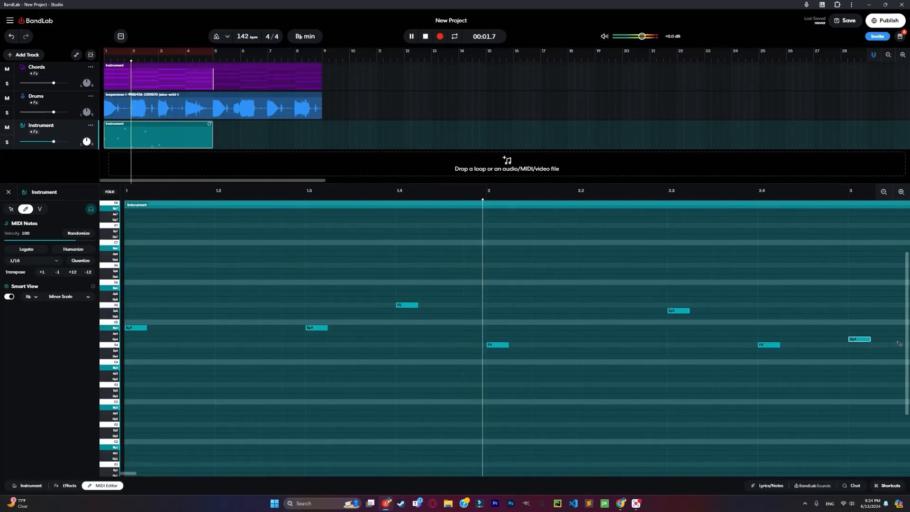
Step: Raise the melody note at the start of bar 3 to A♭4 and add further 1/16 notes from beat 3.3 onward
scroll(860, 340, right, 7)
drag(544, 339, 543, 334)
click(724, 339)
drag(814, 358, 814, 351)
click(885, 346)
drag(885, 346, 648, 345)
Step: Add the closing 1/16 notes in bar 4 of the cello melody and adjust the last pitch, checking by playback
click(835, 373)
drag(875, 368, 761, 363)
key(space)
key(space)
drag(704, 363, 703, 369)
key(space)
key(space)
Step: Lengthen all melody notes together to one beat each and play the result
key(ctrl+a)
click(11, 209)
drag(146, 327, 214, 329)
key(space)
Step: Raise the pitch of two individual melody notes, checking each by playback, and close the MIDI editor
drag(447, 344, 448, 325)
key(space)
drag(490, 362, 490, 356)
key(space)
key(space)
click(8, 192)
Step: Paste the melody region at bar 5 and merge the paired regions on the Chords and cello tracks into eight-bar regions
drag(212, 139, 213, 173)
click(213, 138)
key(ctrl+v)
click(272, 79)
right_click(272, 79)
click(285, 203)
Step: Add another virtual instrument track, audition sounds from the instrument browser and choose one for it
click(24, 54)
click(45, 95)
click(103, 372)
click(38, 308)
click(39, 296)
scroll(124, 284, down, 1)
click(115, 315)
click(86, 282)
click(111, 247)
click(78, 374)
click(77, 374)
click(110, 219)
Step: Rename the cello instrument track to Melody
click(52, 73)
double_click(54, 126)
text(Melody)
key(Return)
Step: Change the Chords track's sound to Borealis Pad from the Pads category and lower its volume, checking by playback
click(22, 72)
click(108, 371)
click(29, 289)
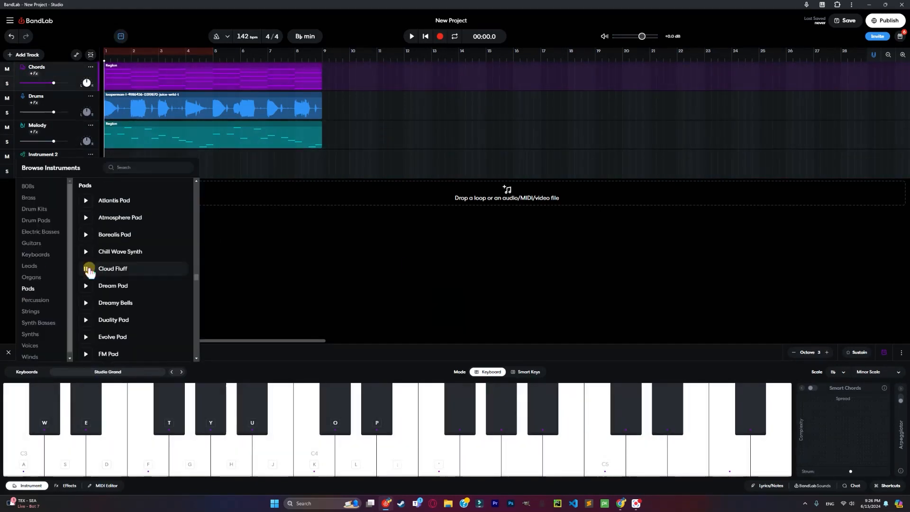
click(110, 236)
key(space)
drag(54, 83, 40, 83)
key(space)
Step: In the Melody region, move the note at beat 3.4 to F4 at beat 3.3, repitch the bar 4 opening note, and play it
double_click(213, 136)
drag(416, 356, 415, 339)
drag(392, 351, 369, 345)
key(space)
key(space)
key(space)
key(space)
Step: Replace the Melody notes in bars 5 to 8 with a copy of the notes from bars 1 to 4, and close the editor
drag(496, 292, 822, 463)
key(Delete)
drag(481, 407, 149, 231)
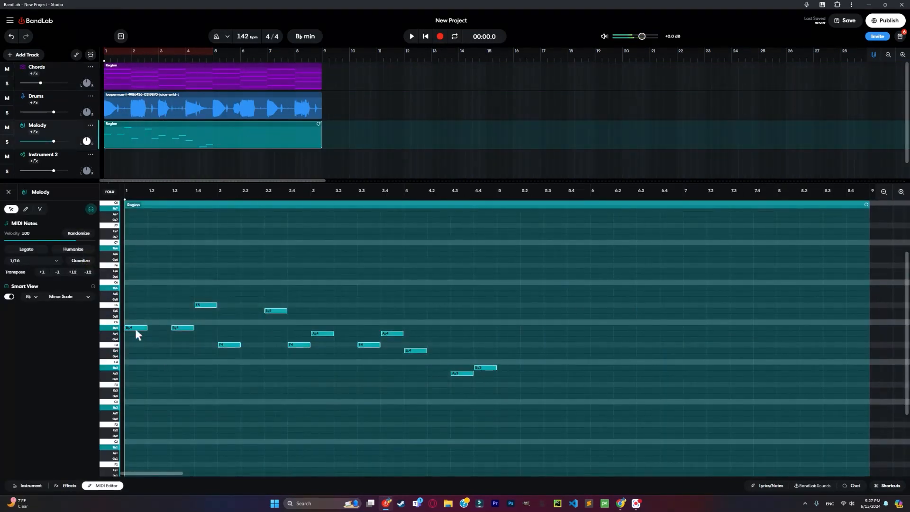
drag(135, 328, 557, 332)
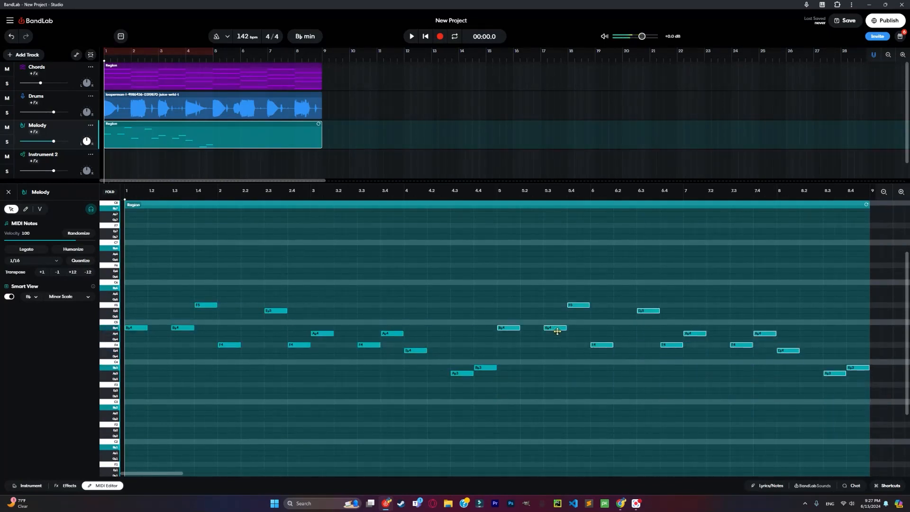
click(8, 192)
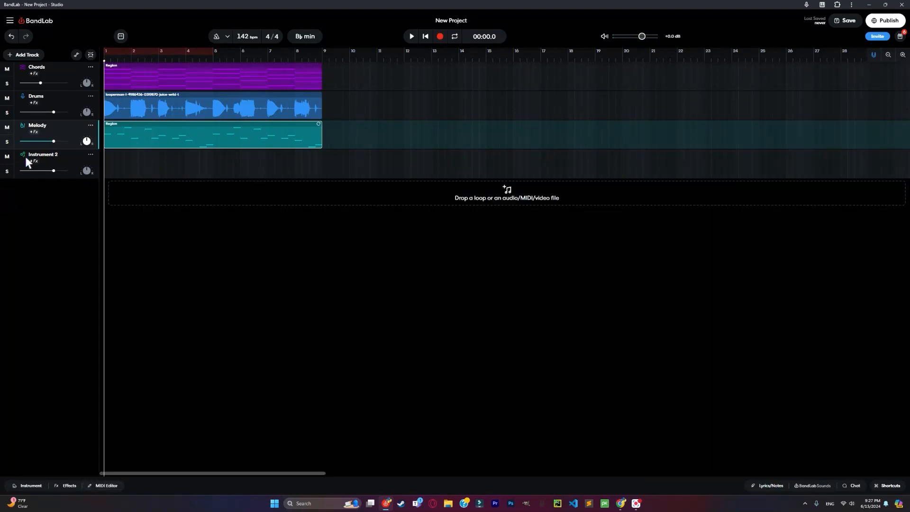
Step: Copy the eight-bar Melody region onto the Instrument 2 track at bar 1 and play it back
drag(133, 138, 116, 160)
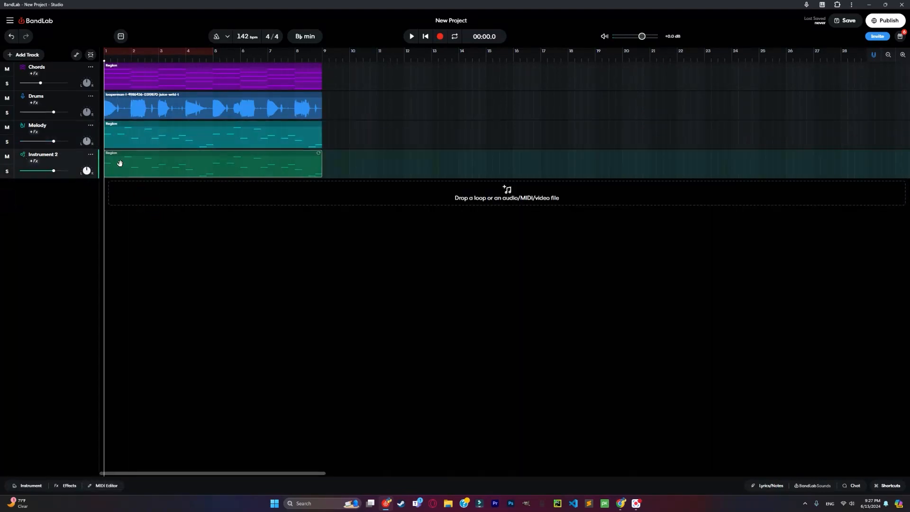
key(space)
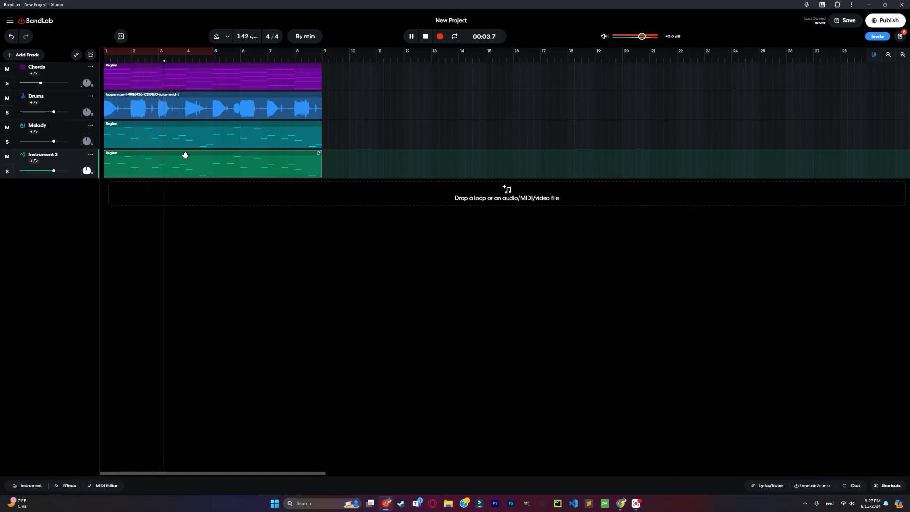
key(space)
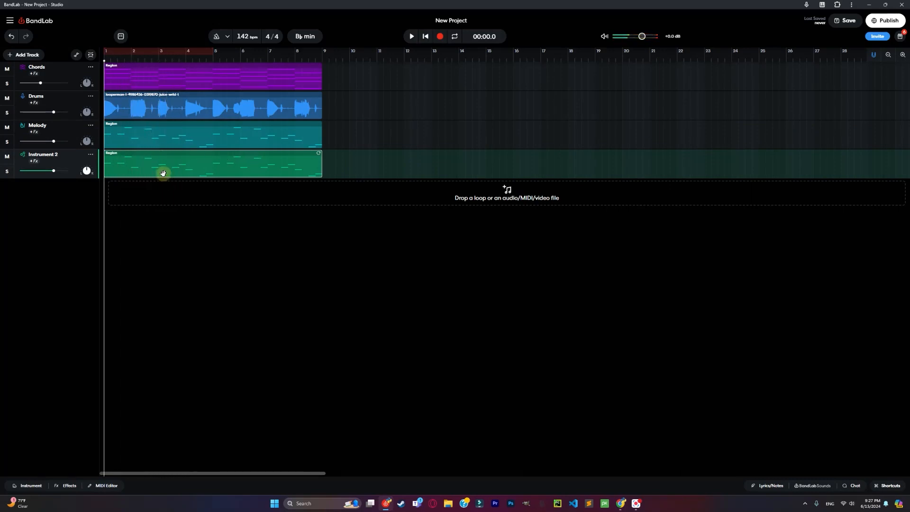
Step: Raise the Instrument 2 track's volume slightly and delete its region's notes from beat 1.3 through the start of bar 5
double_click(164, 173)
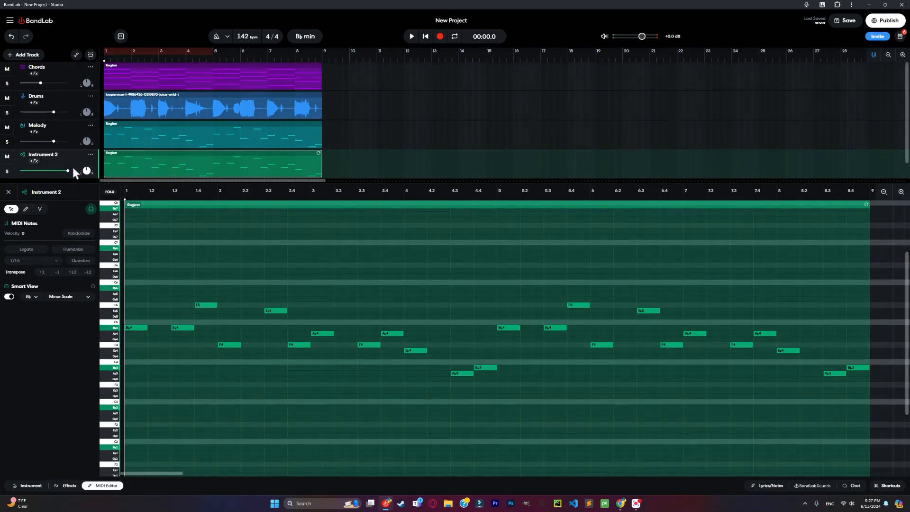
drag(69, 170, 58, 171)
drag(219, 299, 514, 438)
key(Delete)
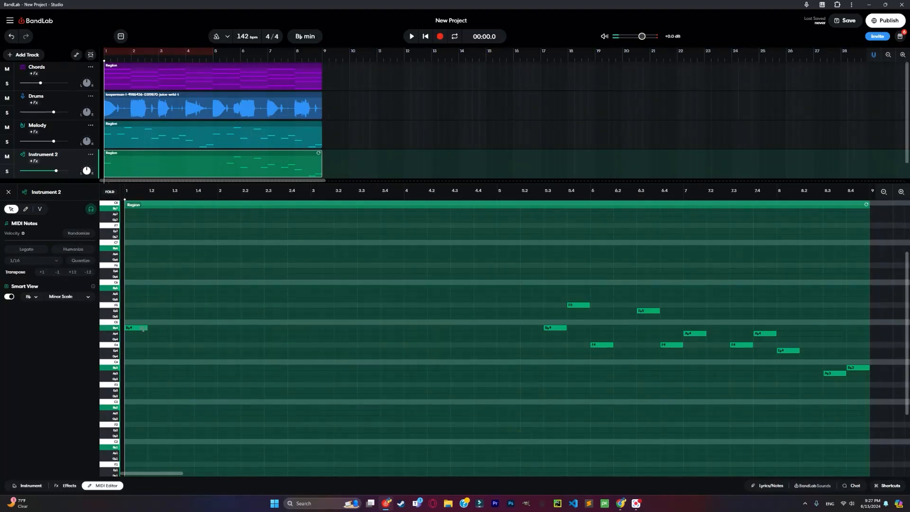
Step: Add a one-beat note in bar 2 of Instrument 2 and move it to F4 at the start of the bar, checking by playback
click(25, 209)
click(246, 339)
key(space)
drag(251, 339, 265, 339)
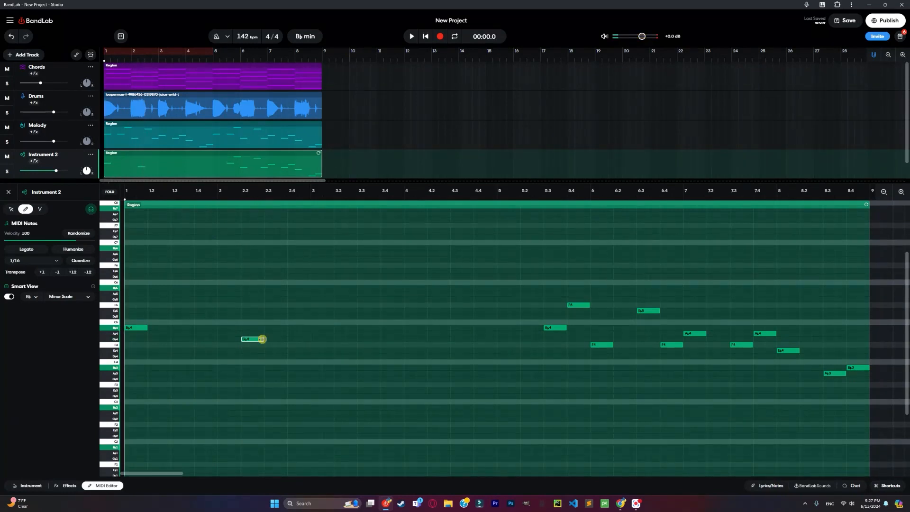
key(space)
drag(204, 349, 225, 346)
key(space)
key(space)
key(space)
Step: Add one-beat notes A♭4 at the start of bar 3 and B♭3 at the start of bar 4, checking their positions by playback
click(337, 334)
click(402, 357)
drag(402, 358, 413, 369)
key(space)
key(space)
drag(336, 335, 313, 334)
drag(413, 368, 390, 368)
key(space)
key(space)
drag(394, 370, 417, 351)
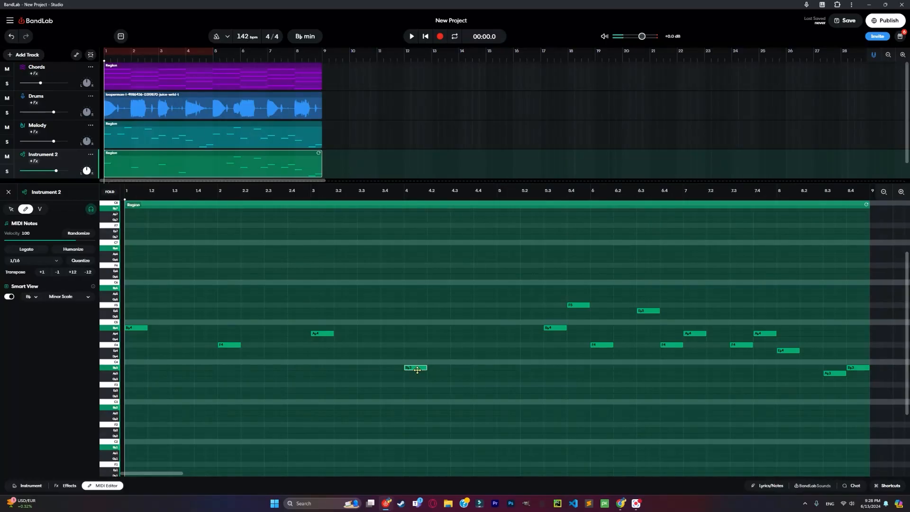
Step: Play the Instrument 2 part and delete all its notes after the opening B♭4
key(space)
key(space)
key(space)
click(12, 209)
drag(849, 447, 565, 259)
key(Delete)
key(Delete)
Step: Add ascending one-beat notes at bar 2, beat 2.3 and bar 3, raise them together so the last is B♭4, and play them
click(26, 209)
click(226, 367)
click(273, 362)
click(319, 357)
click(12, 209)
drag(234, 346, 329, 438)
drag(322, 357, 323, 328)
key(space)
Step: Lower the Instrument 2 note at the start of bar 2 to F4 and check the phrase by repeated playback
drag(230, 339, 229, 345)
key(space)
key(space)
key(space)
key(space)
mouse_move(323, 328)
mouse_down()
mouse_move(323, 316)
mouse_move(346, 328)
mouse_move(323, 328)
mouse_up()
key(space)
key(space)
Step: Complete the phrase with one-beat notes E♭4 at beat 3.4, F4 at beat 4.2 and A♭3 at beat 4.3, removing the extra note at bar 5
click(25, 210)
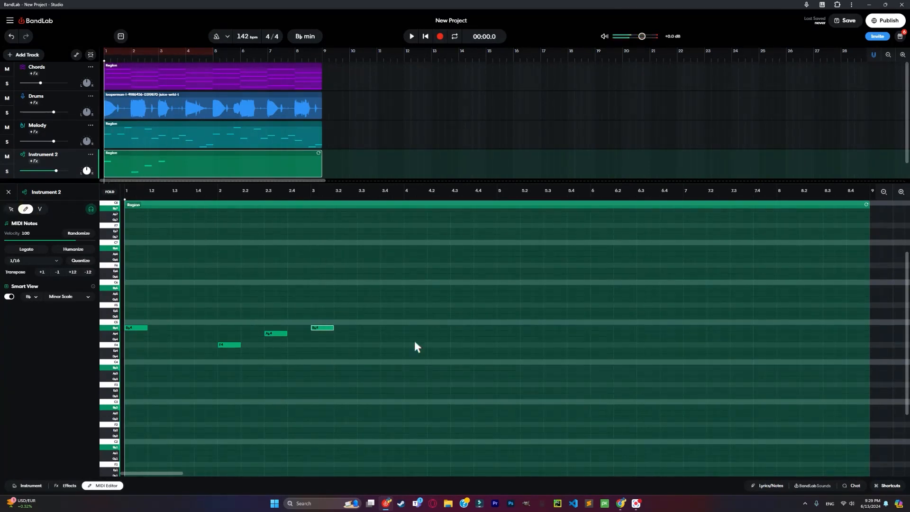
drag(456, 374, 473, 374)
click(12, 209)
drag(522, 405, 499, 377)
key(Delete)
Step: Transpose the Instrument 2 phrase up one octave in total and turn the track's volume up to maximum
double_click(72, 272)
key(space)
click(88, 272)
drag(56, 171, 68, 171)
Step: Duplicate the four-bar Instrument 2 phrase into bars 5 to 8, play it back and close the MIDI editor
key(ctrl+d)
key(space)
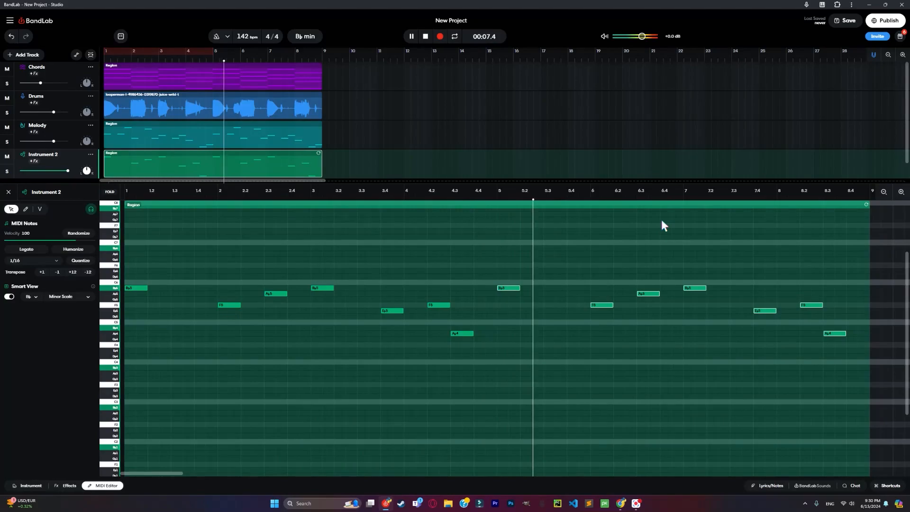
key(space)
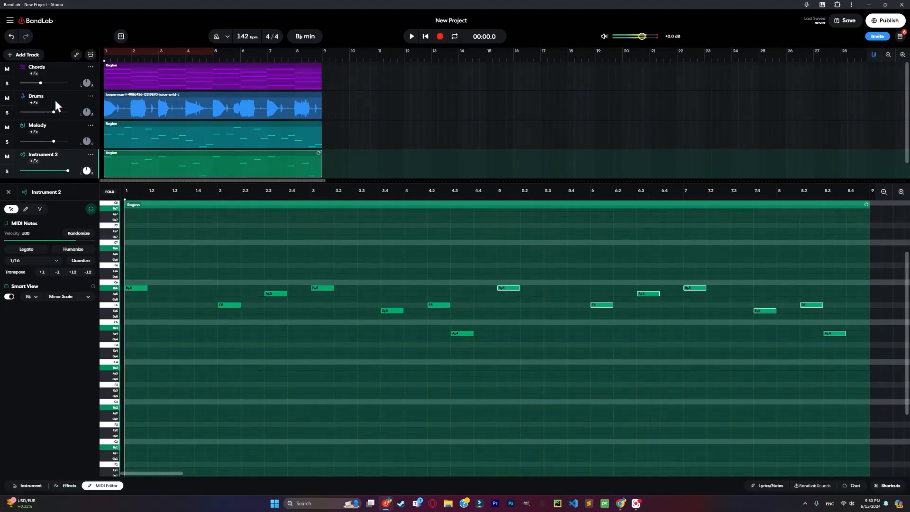
click(8, 191)
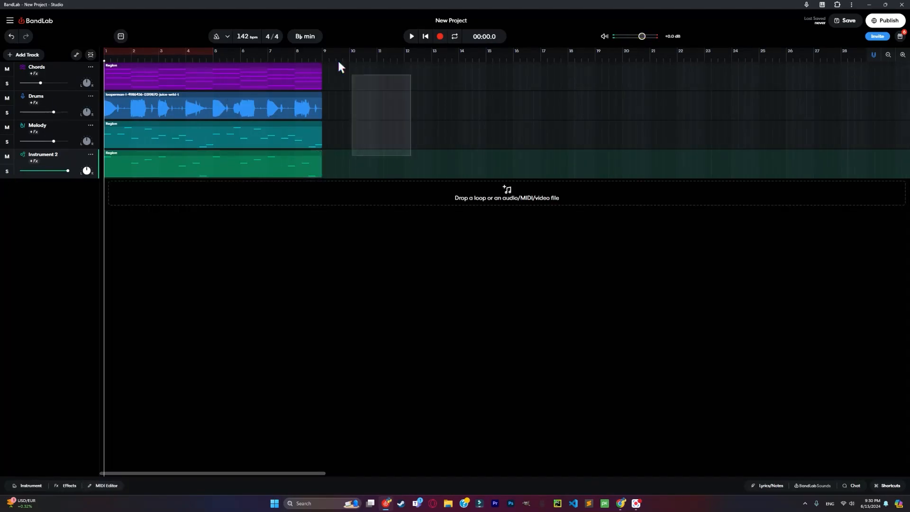
Step: Select the regions on all four tracks
drag(387, 177, 261, 64)
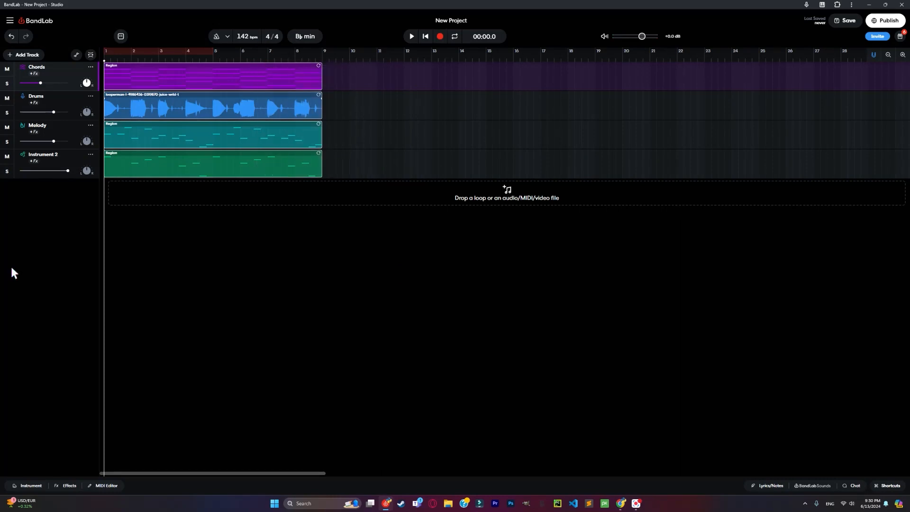
key(F9)
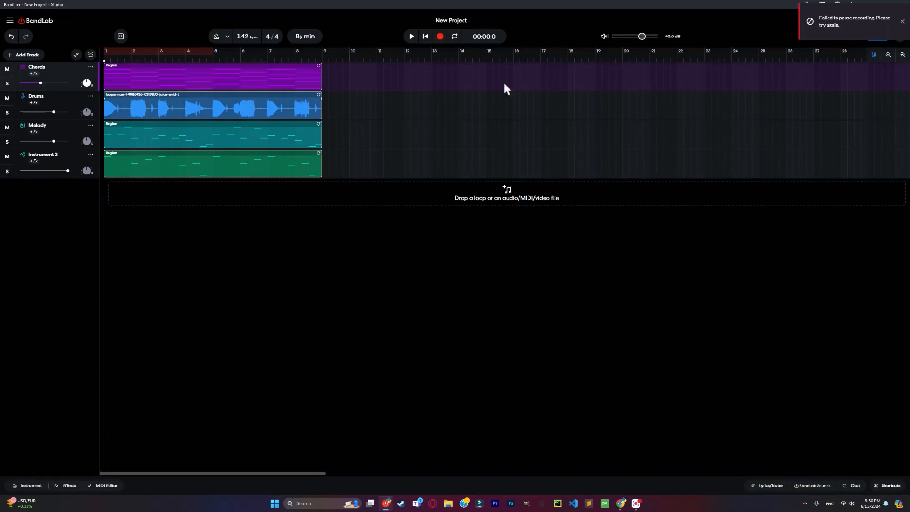
click(403, 163)
drag(523, 176, 179, 62)
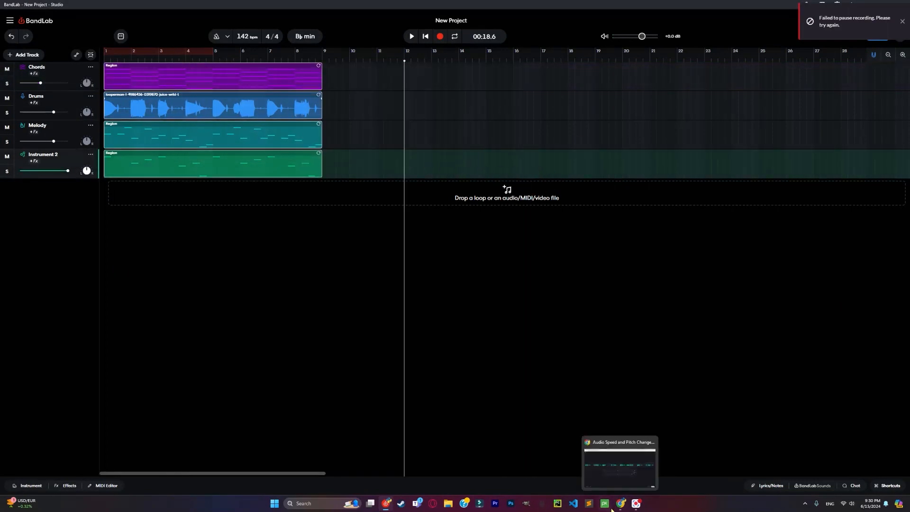
Step: Switch to the Chrome browser, close the key converter search tab and return to the Looperman loop page
click(596, 474)
click(144, 5)
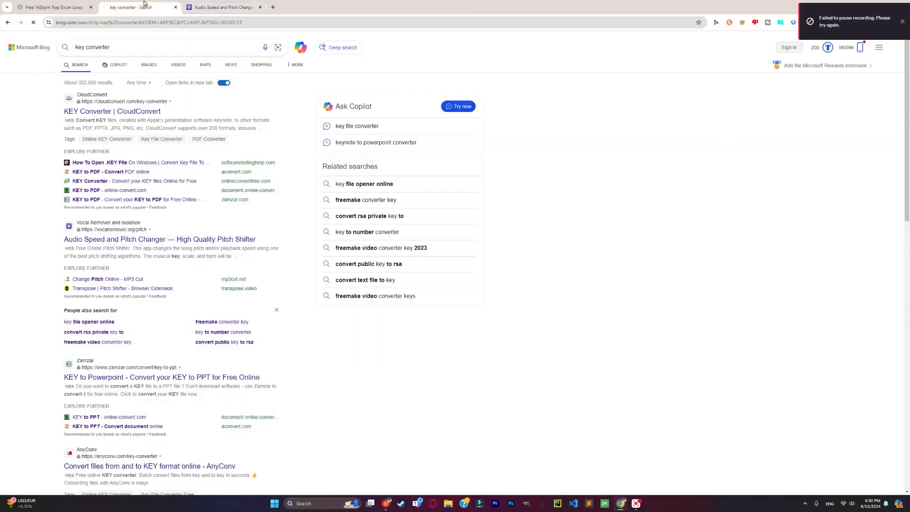
click(80, 7)
click(175, 7)
Step: Run an advanced loop search on Looperman with the keywords "white noise"
click(496, 112)
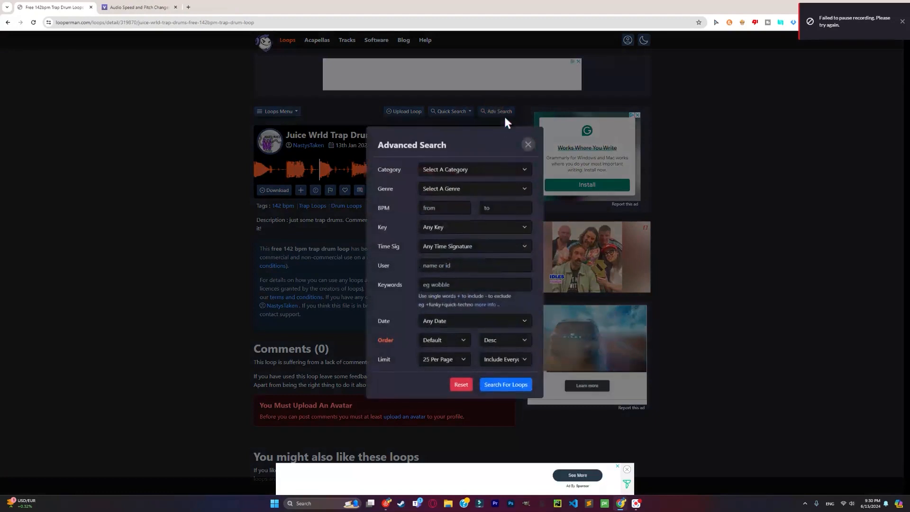
click(453, 188)
click(381, 264)
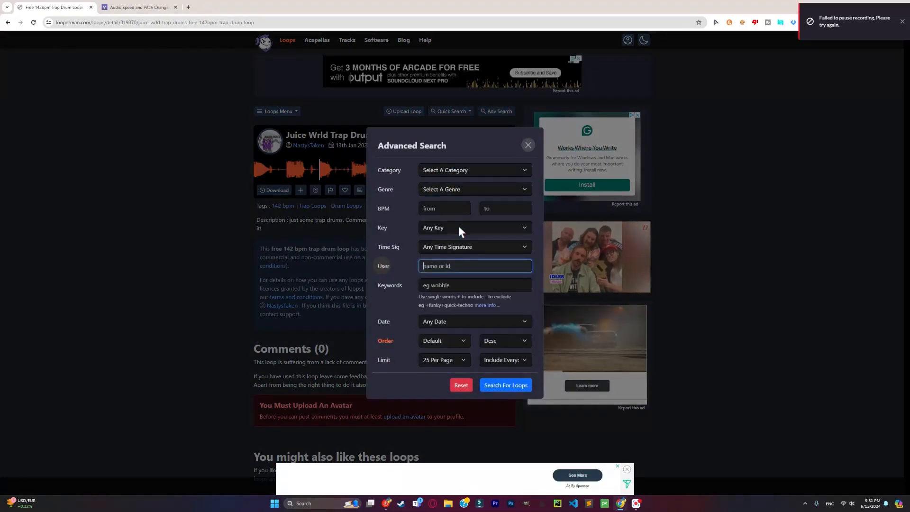
click(442, 275)
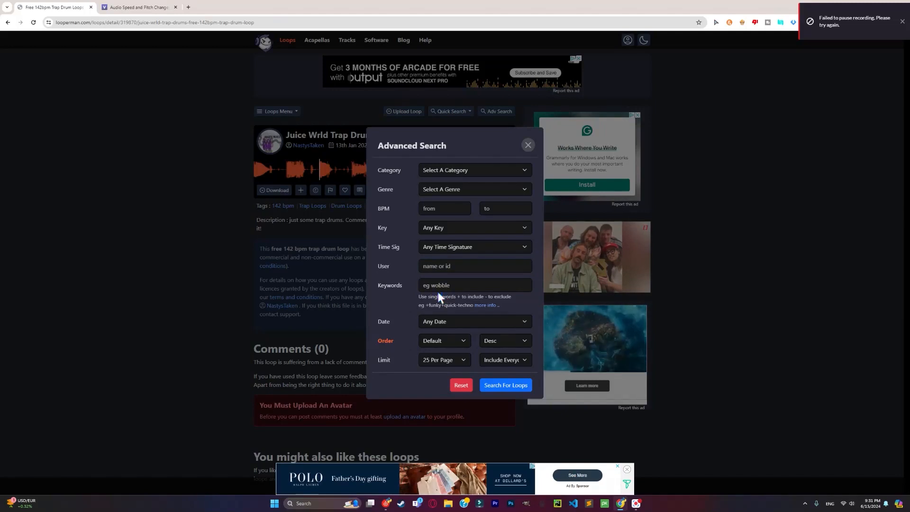
click(437, 288)
text(white noise)
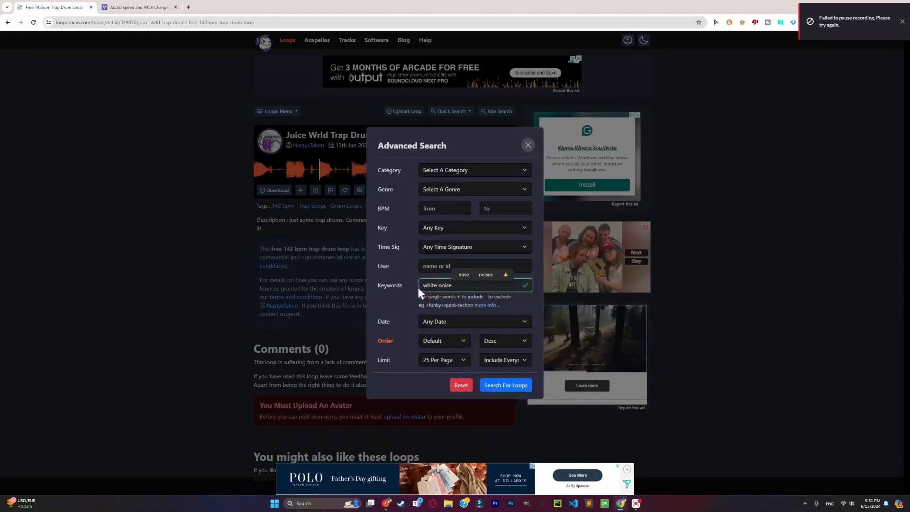
click(509, 385)
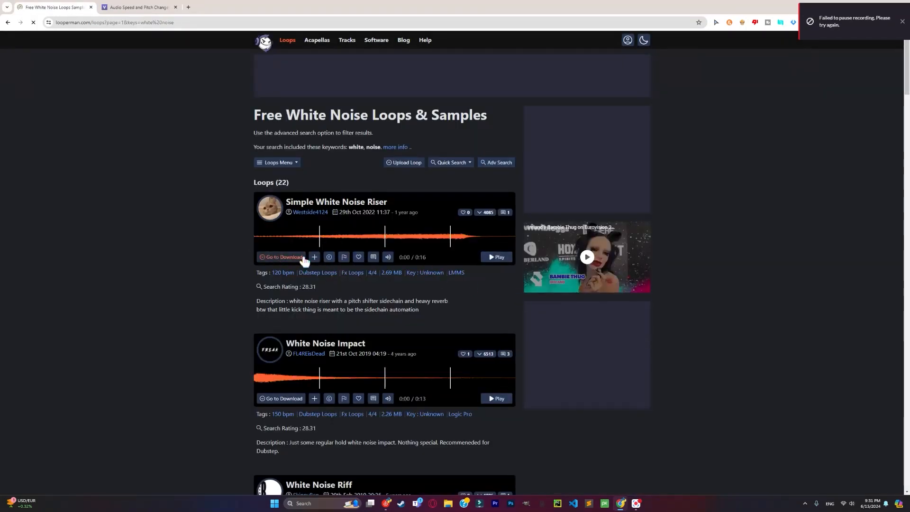
Step: Preview the loops Simple White Noise Riser, White Noise Impact, White Noise Riff and Sinthetic - White Noise
click(496, 258)
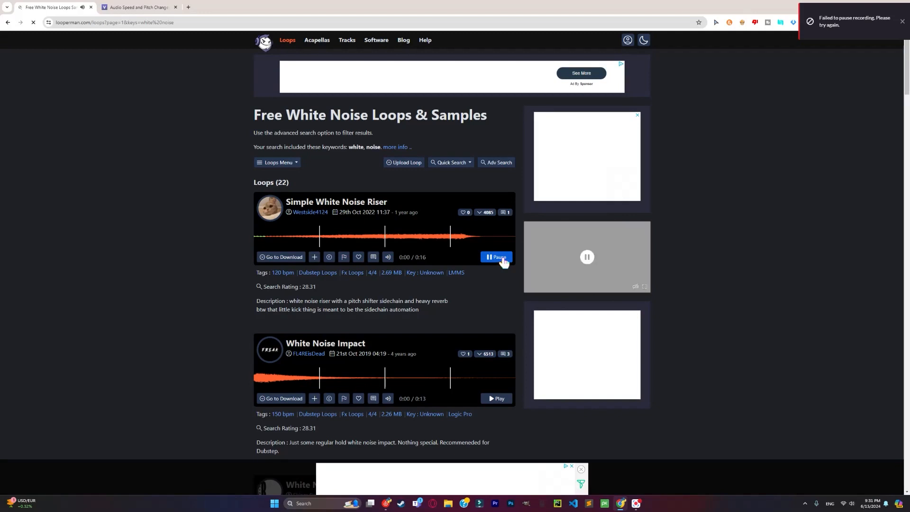
click(493, 400)
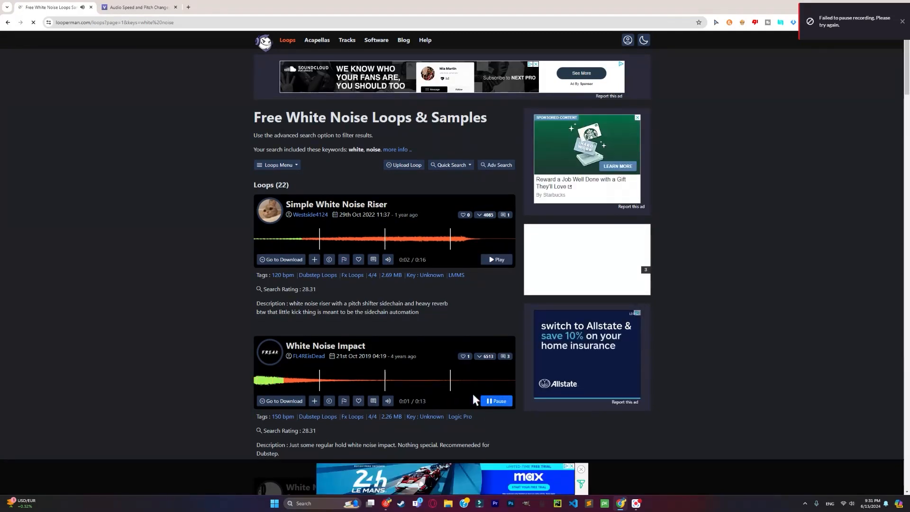
click(487, 402)
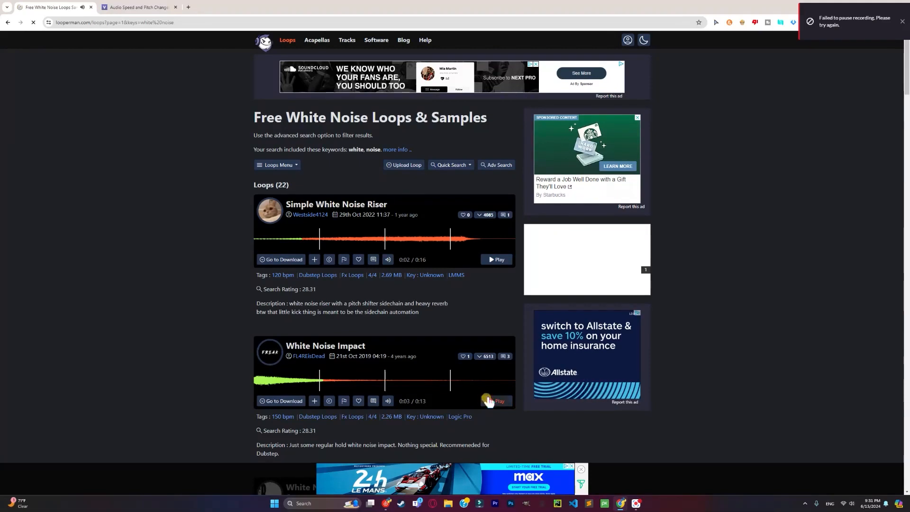
scroll(488, 394, down, 2)
scroll(471, 398, down, 1)
click(492, 401)
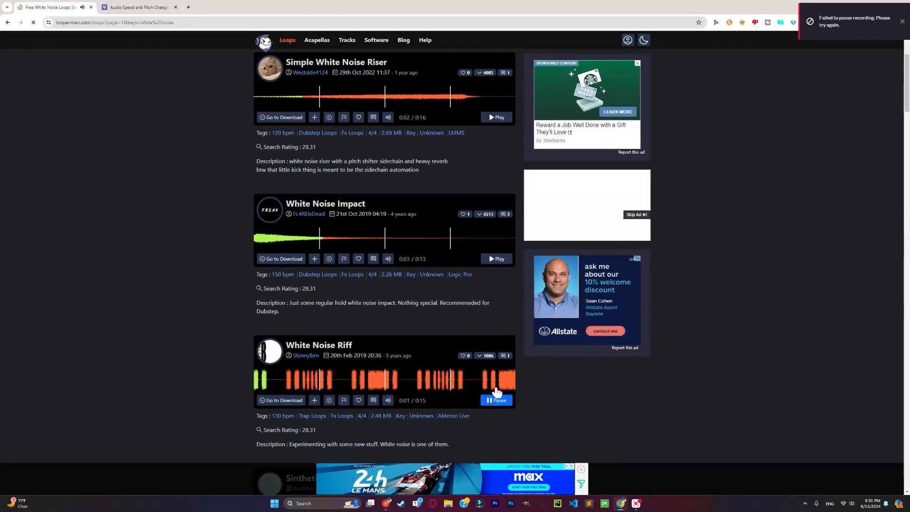
scroll(488, 391, down, 3)
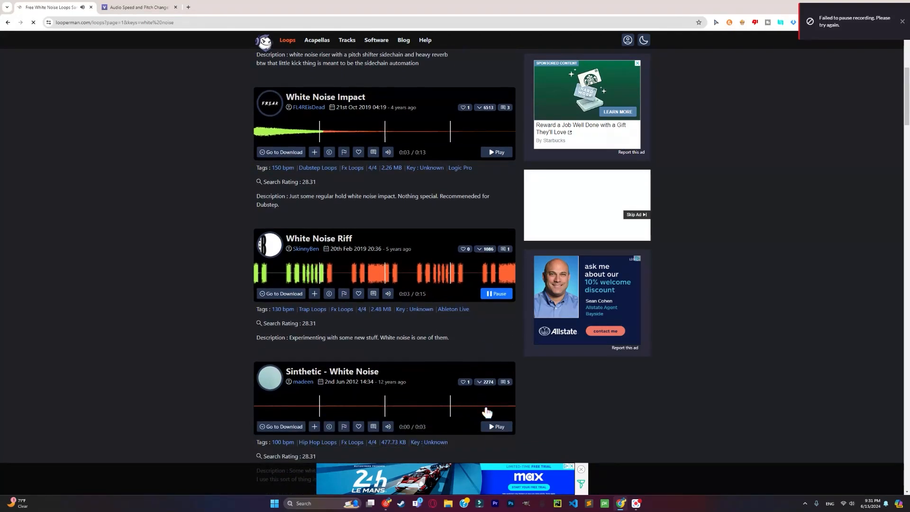
click(497, 427)
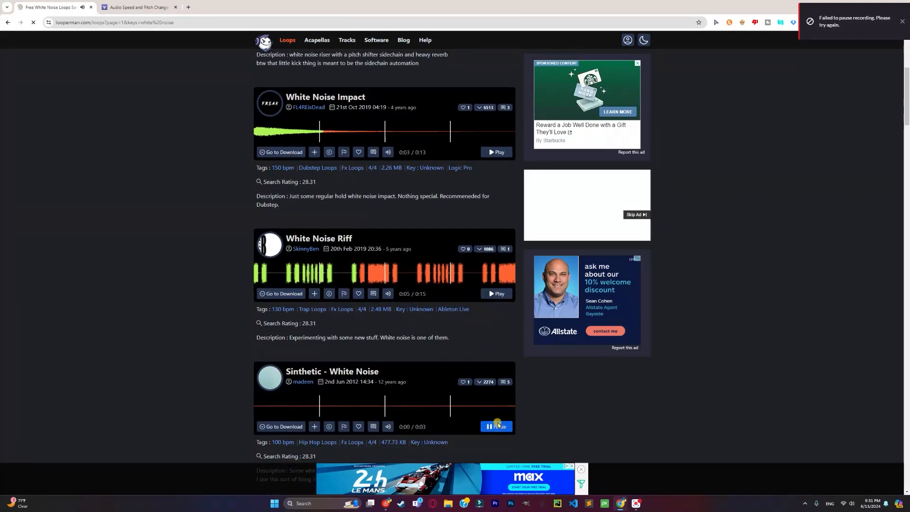
Step: Preview the loops White Piano, WHITE NOIZE and Cool Noise Groove in the search results
scroll(464, 426, down, 4)
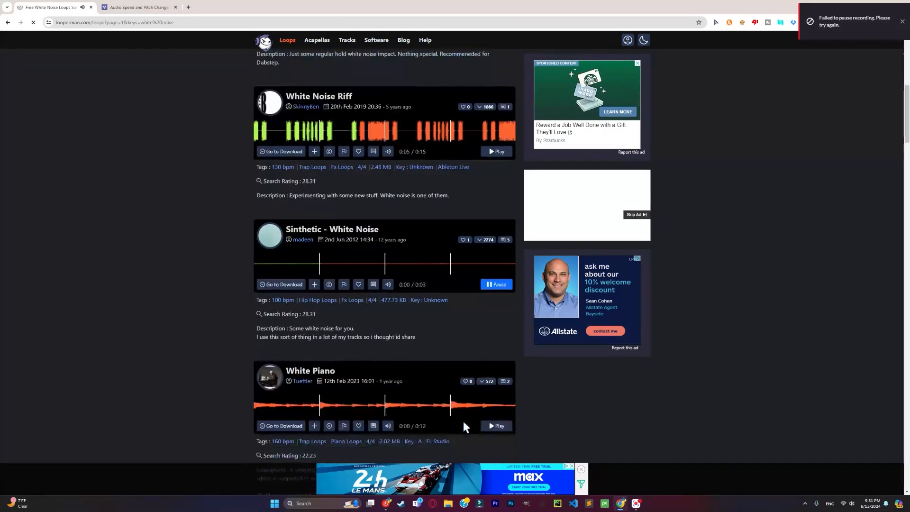
click(494, 427)
scroll(494, 425, down, 2)
scroll(499, 422, down, 2)
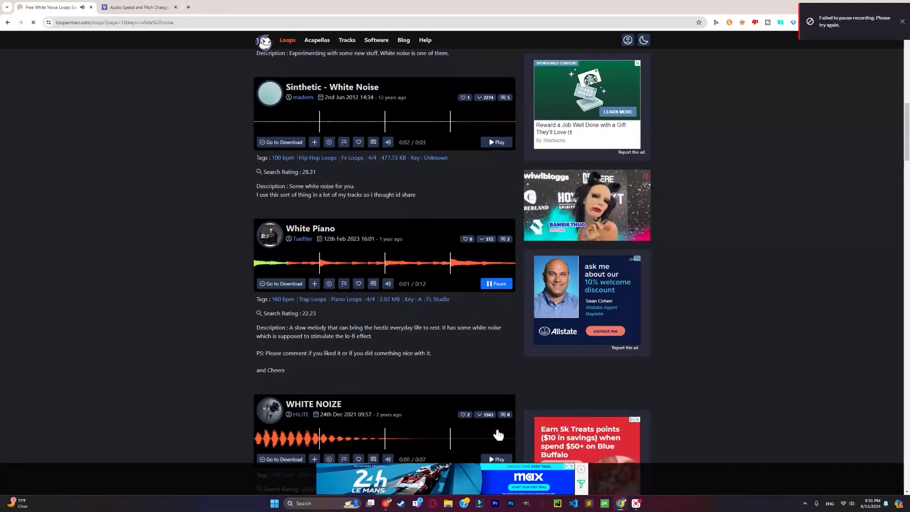
click(503, 424)
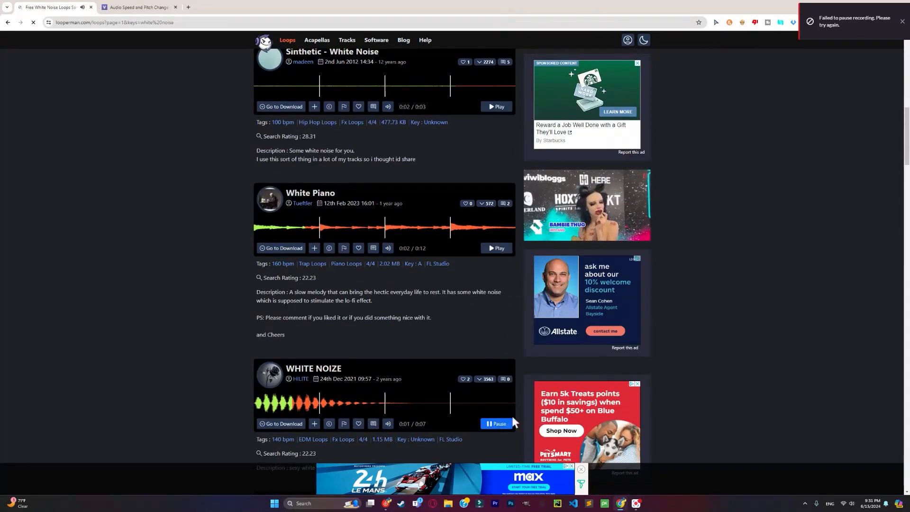
scroll(510, 414, down, 3)
click(487, 452)
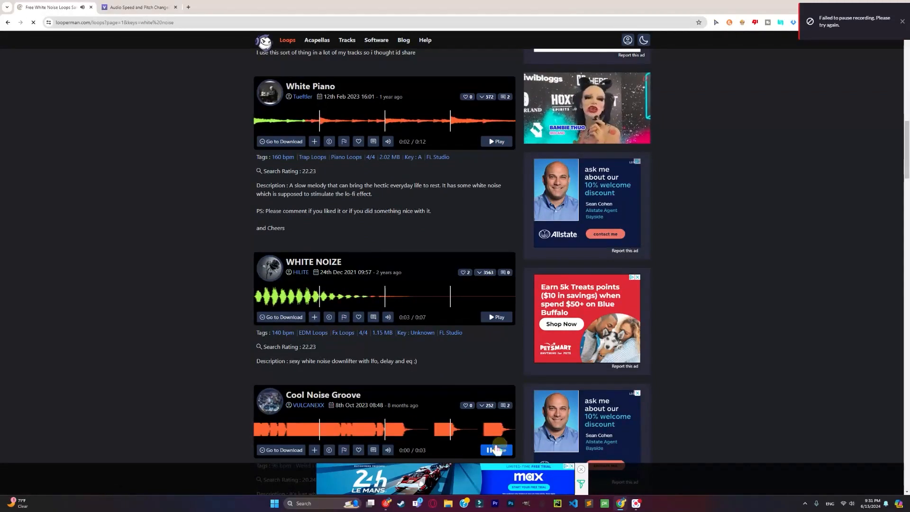
Step: Preview the loops Techno Machine Noises and FX - Transition Dynamic EDM Sweep, and stop the playback
scroll(507, 430, down, 3)
scroll(508, 431, down, 2)
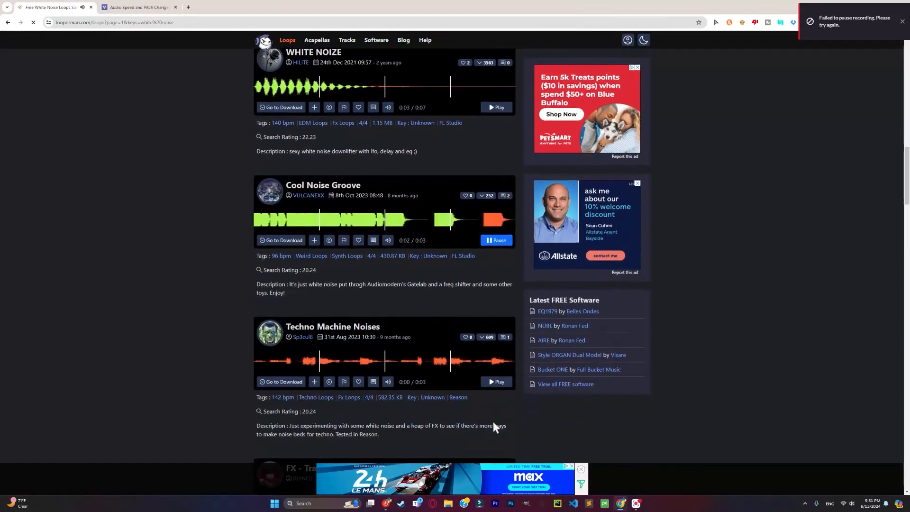
click(497, 379)
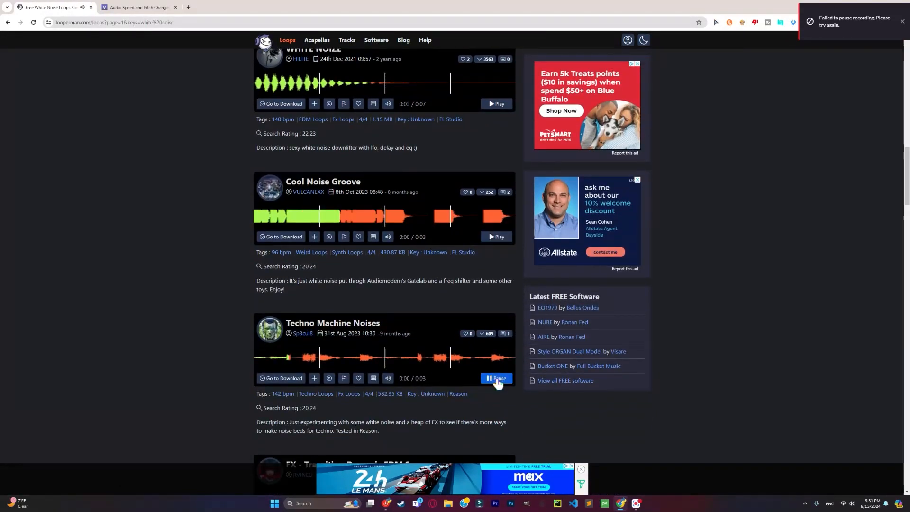
scroll(497, 379, down, 3)
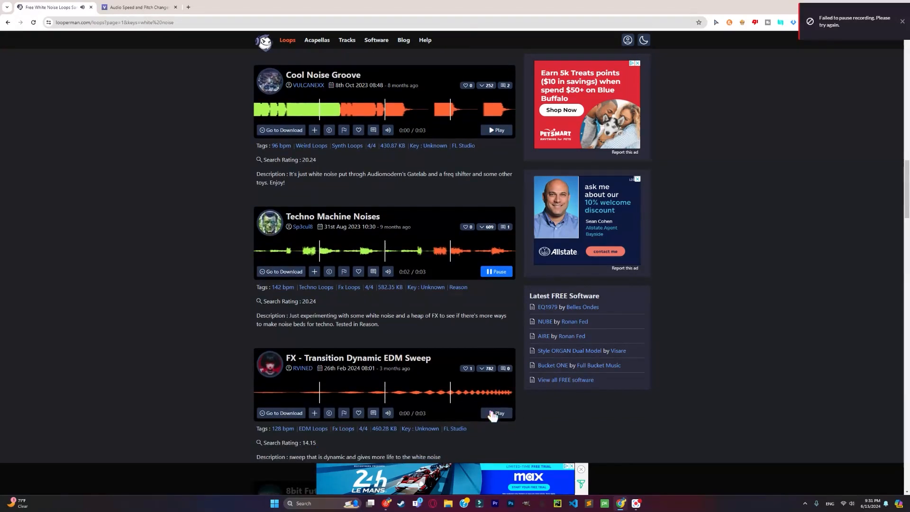
click(493, 412)
scroll(513, 405, down, 2)
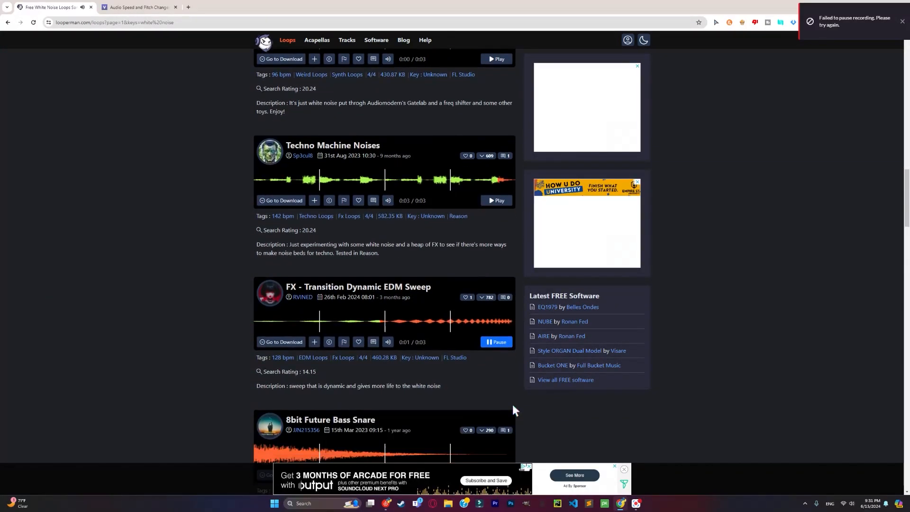
scroll(513, 404, down, 2)
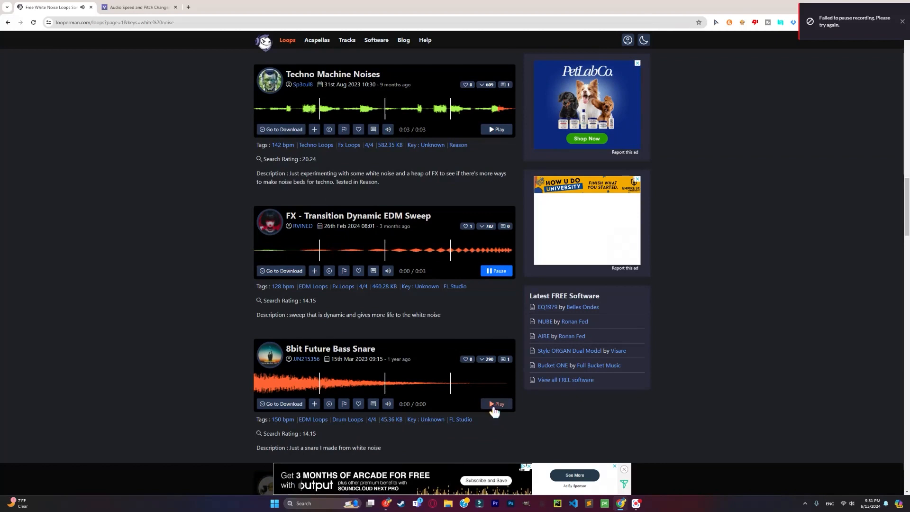
click(496, 271)
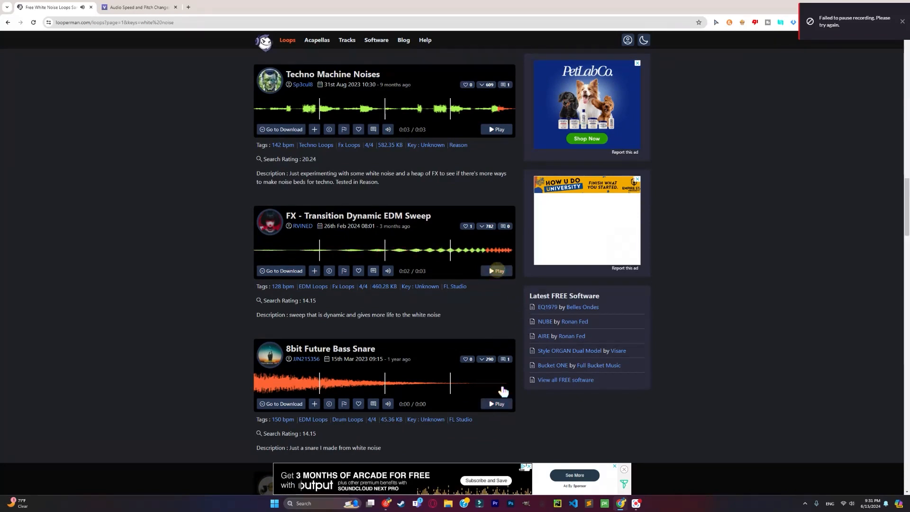
Step: Preview 8bit Future Bass Snare, Destroyed Bass, 4-on-the-floor Beat With Edm Drums and the loop listed below it
scroll(497, 407, down, 4)
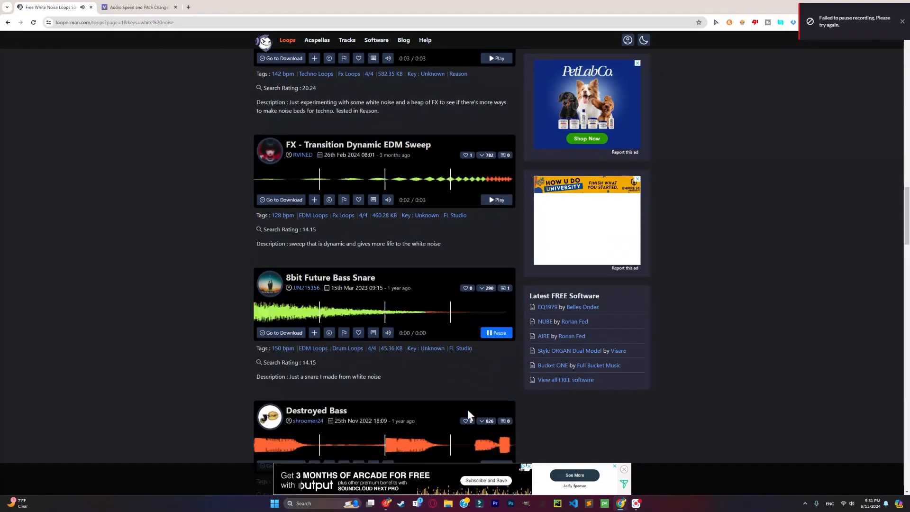
click(503, 399)
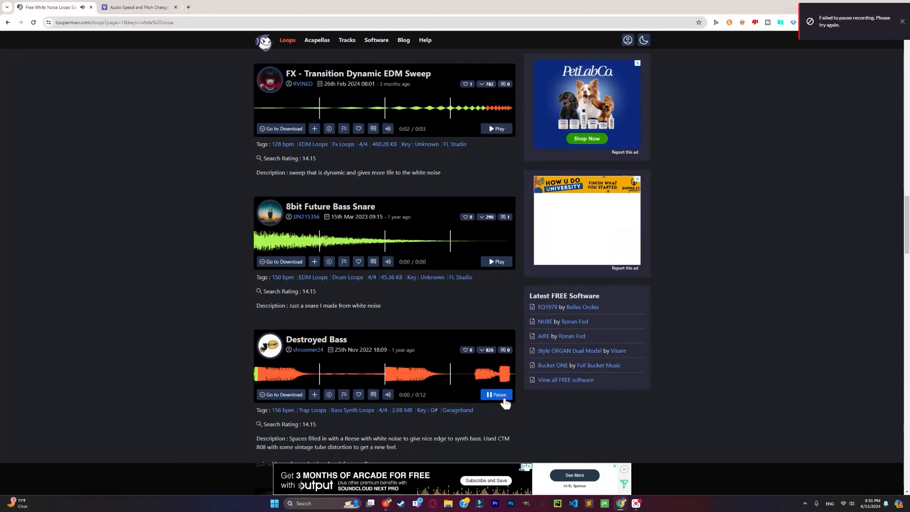
scroll(502, 405, down, 3)
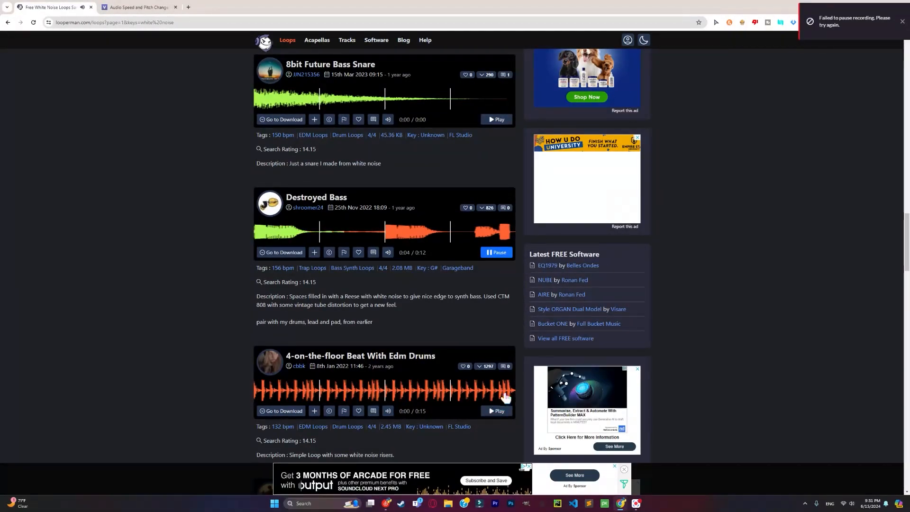
click(496, 408)
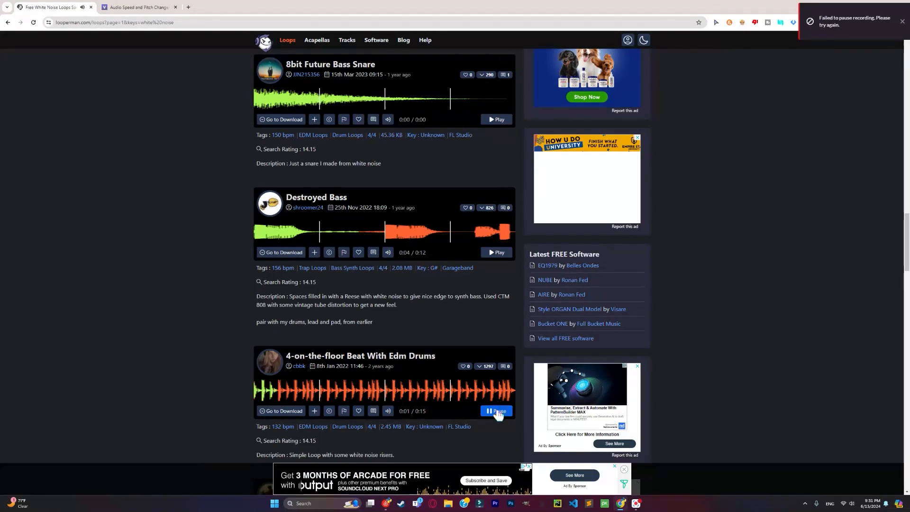
scroll(502, 408, down, 3)
click(500, 407)
scroll(500, 407, down, 2)
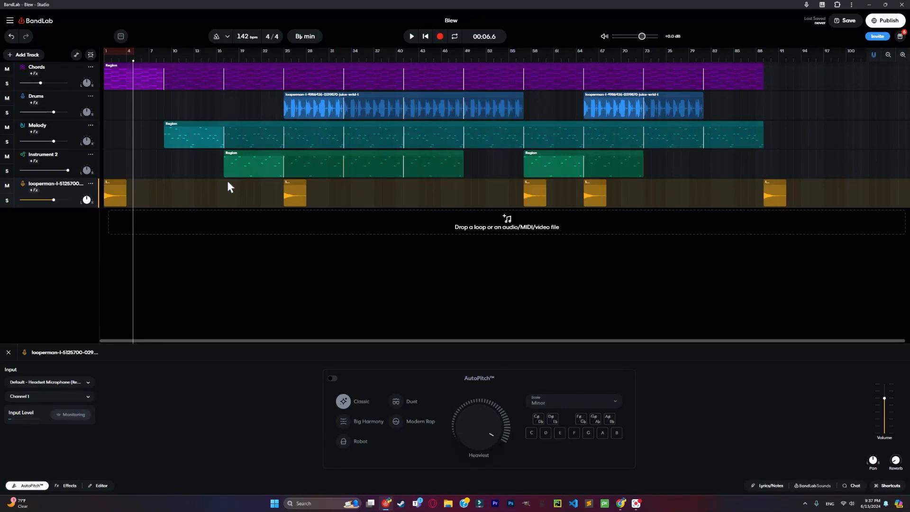
Step: Select the regions on all five tracks of the BandLab project, including the white noise clips
drag(134, 193, 116, 190)
drag(845, 197, 83, 70)
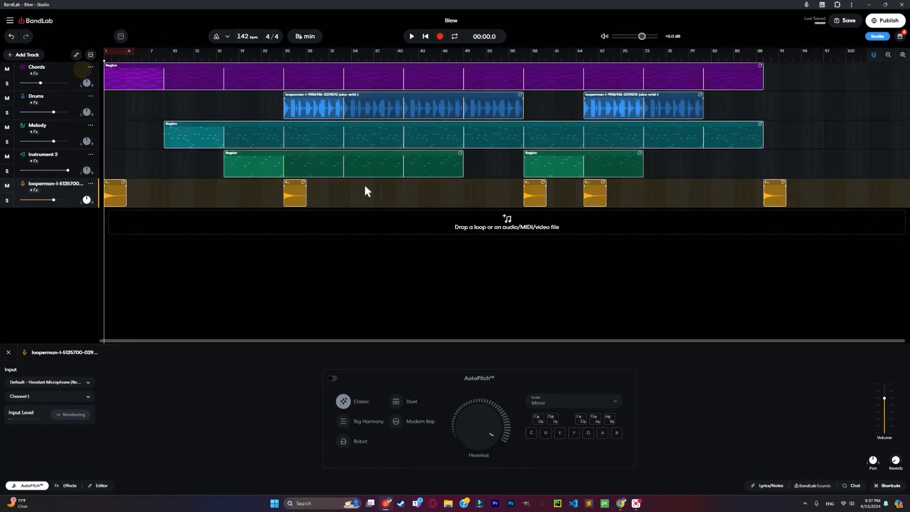
drag(856, 190, 1, 1)
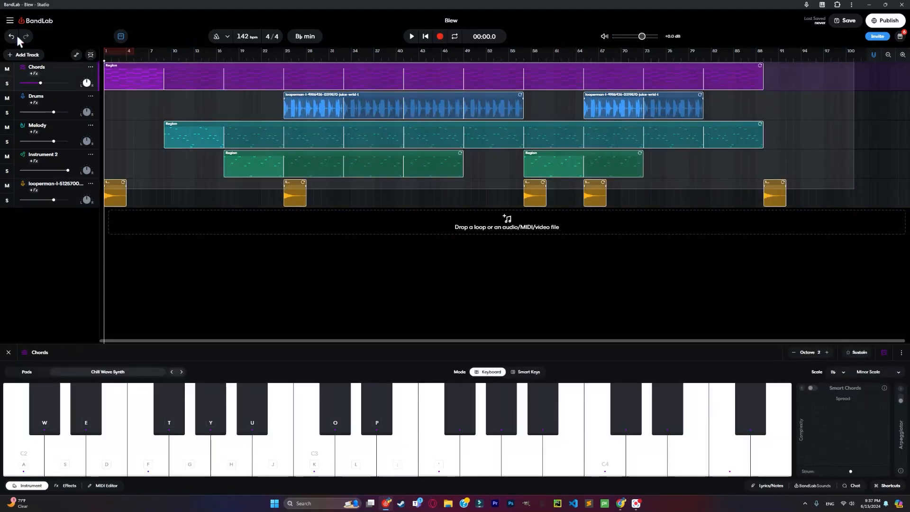
drag(22, 41, 43, 70)
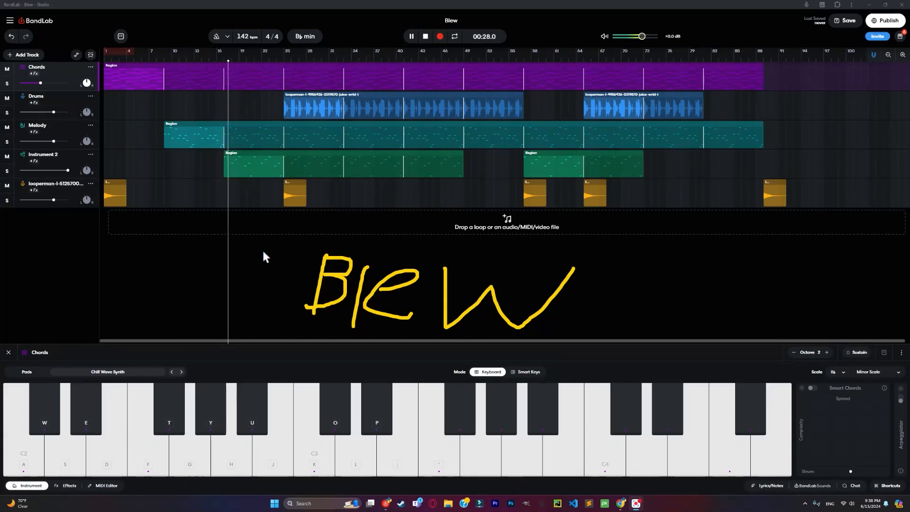
drag(656, 288, 255, 310)
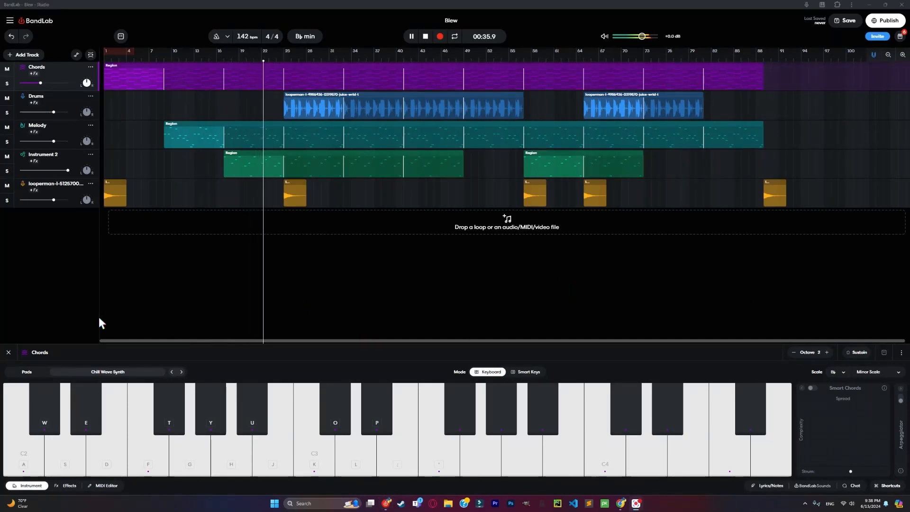
mouse_move(368, 258)
mouse_down()
mouse_move(357, 312)
mouse_move(405, 274)
mouse_move(523, 239)
mouse_up()
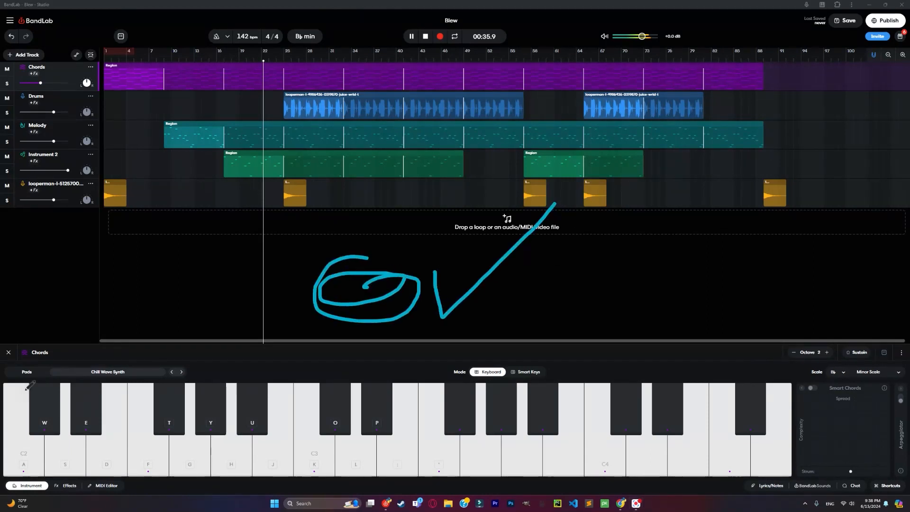
click(1, 326)
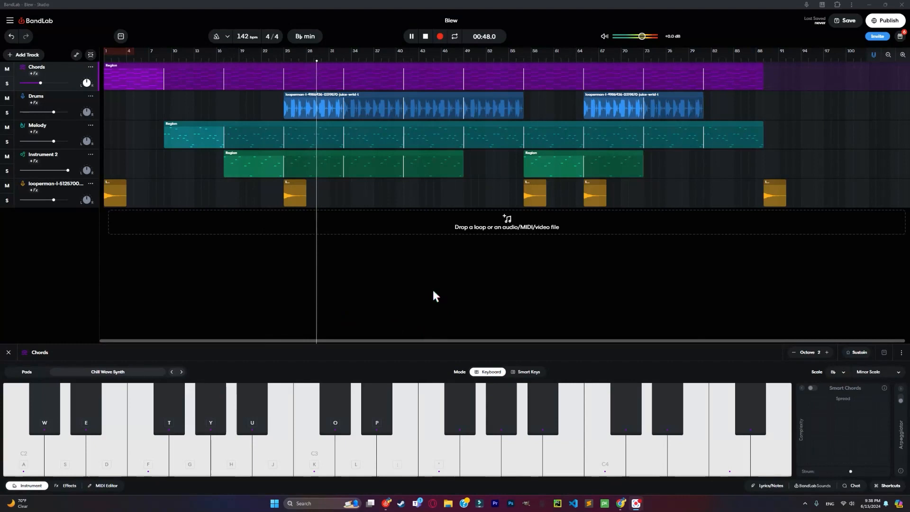
Step: Listen to the arrangement and select the Melody track to show its Cello Section instrument
click(343, 252)
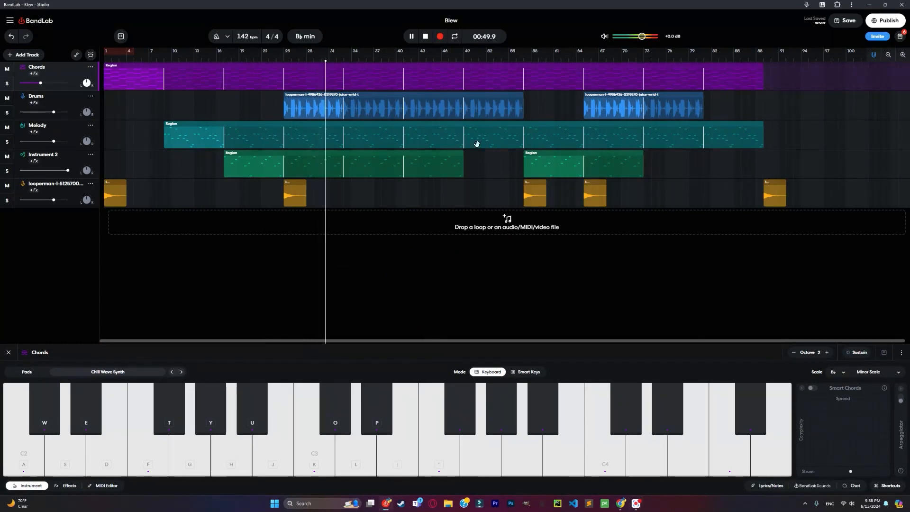
right_click(497, 297)
click(416, 287)
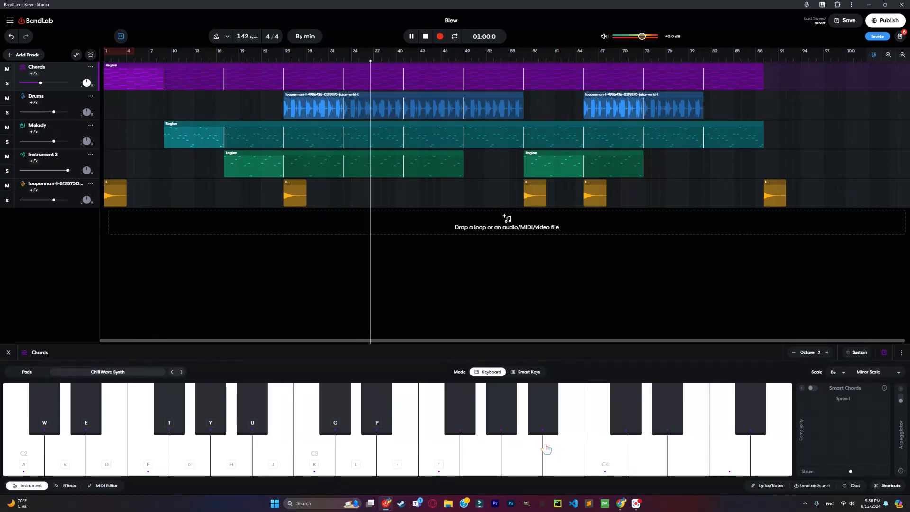
click(527, 411)
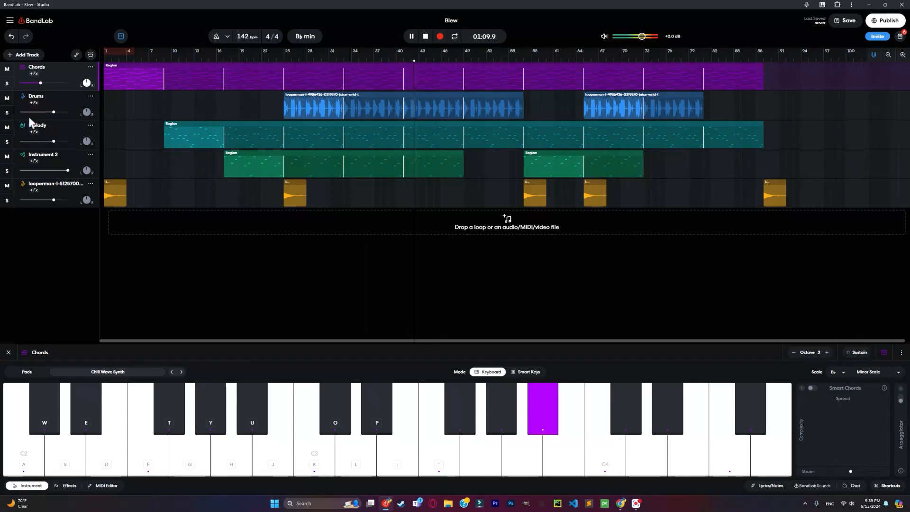
click(21, 126)
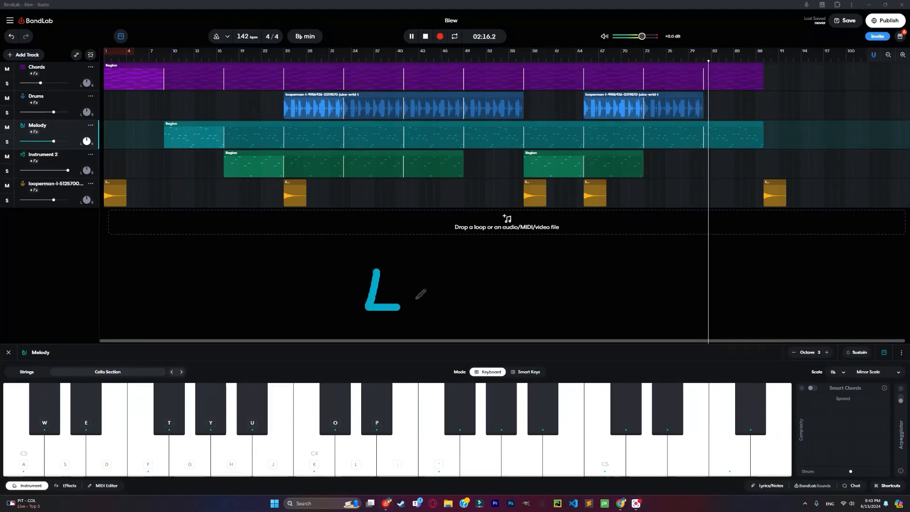
drag(483, 258, 527, 311)
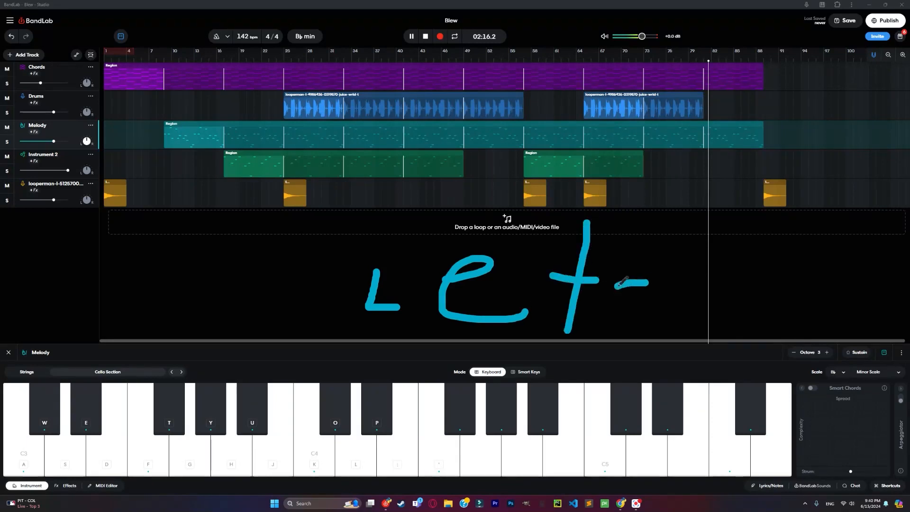
drag(621, 283, 613, 325)
drag(865, 295, 839, 301)
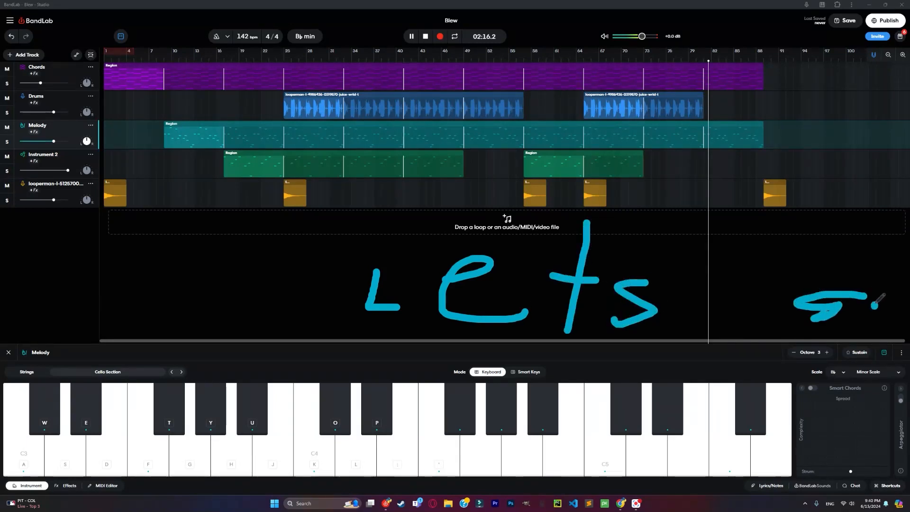